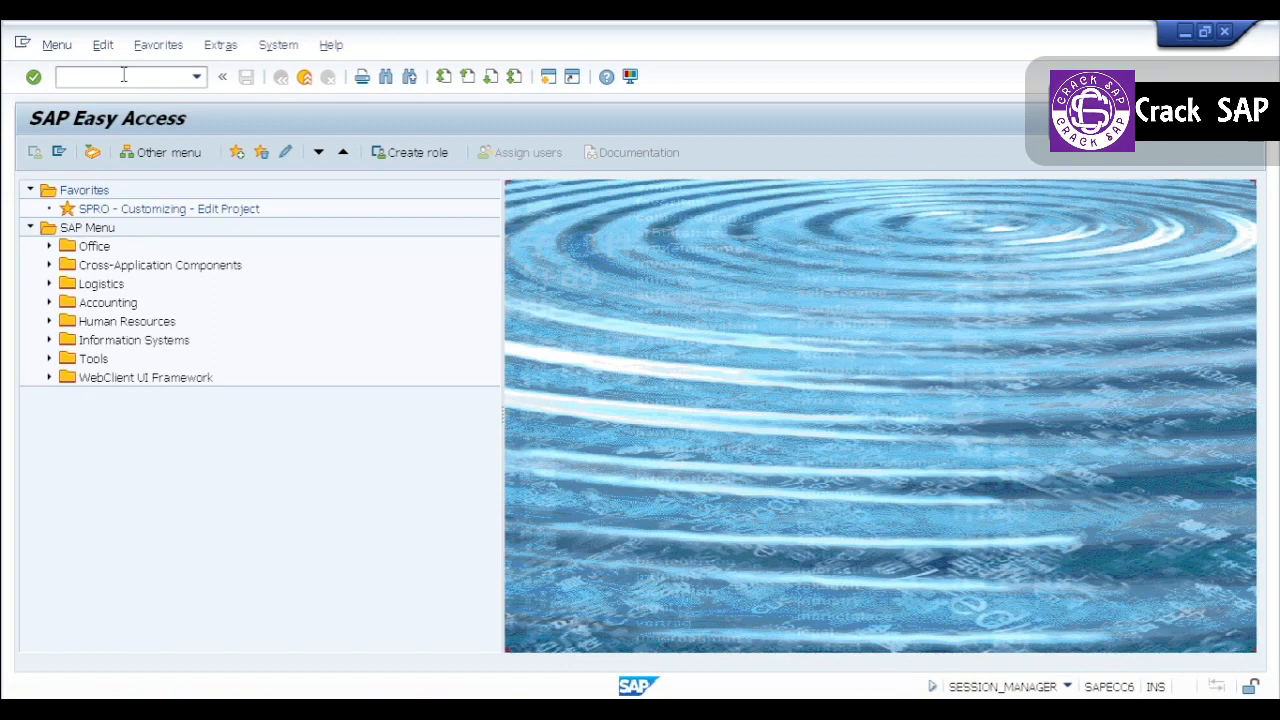
Start transaction F-47 and set both the document date and the posting date to 12102022
type("f-47")
key("Return")
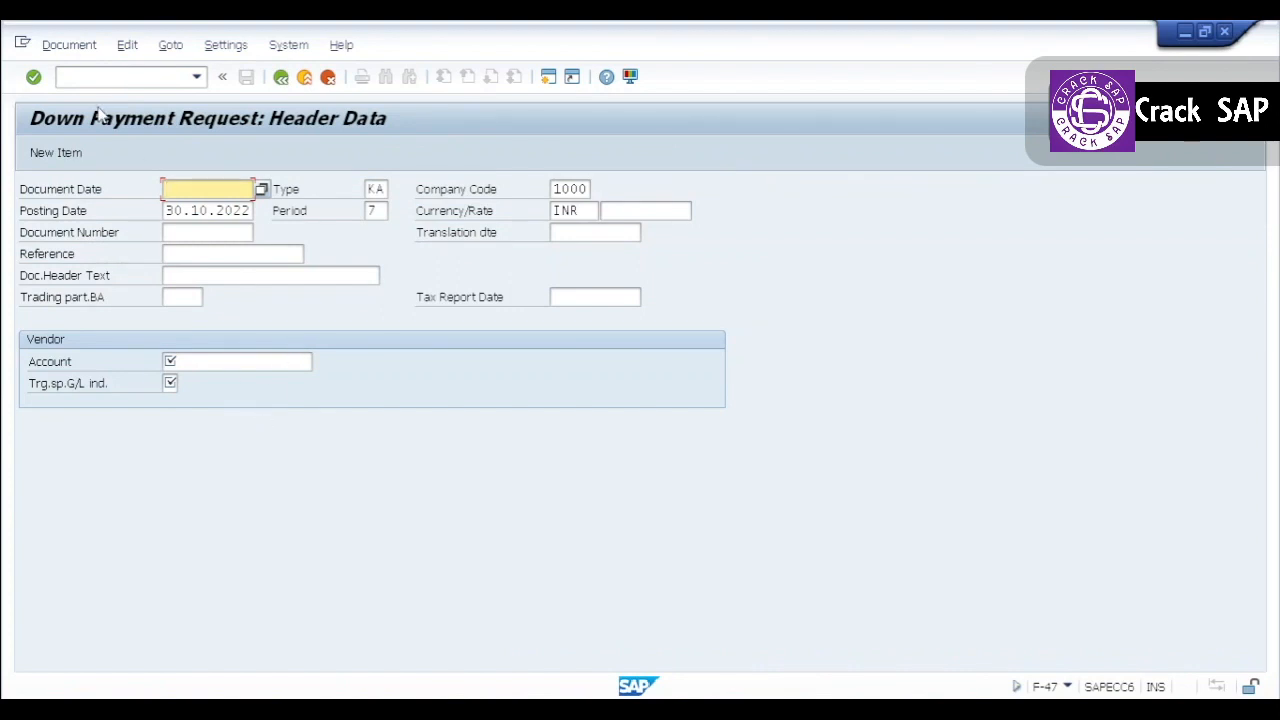
key("BackSpace")
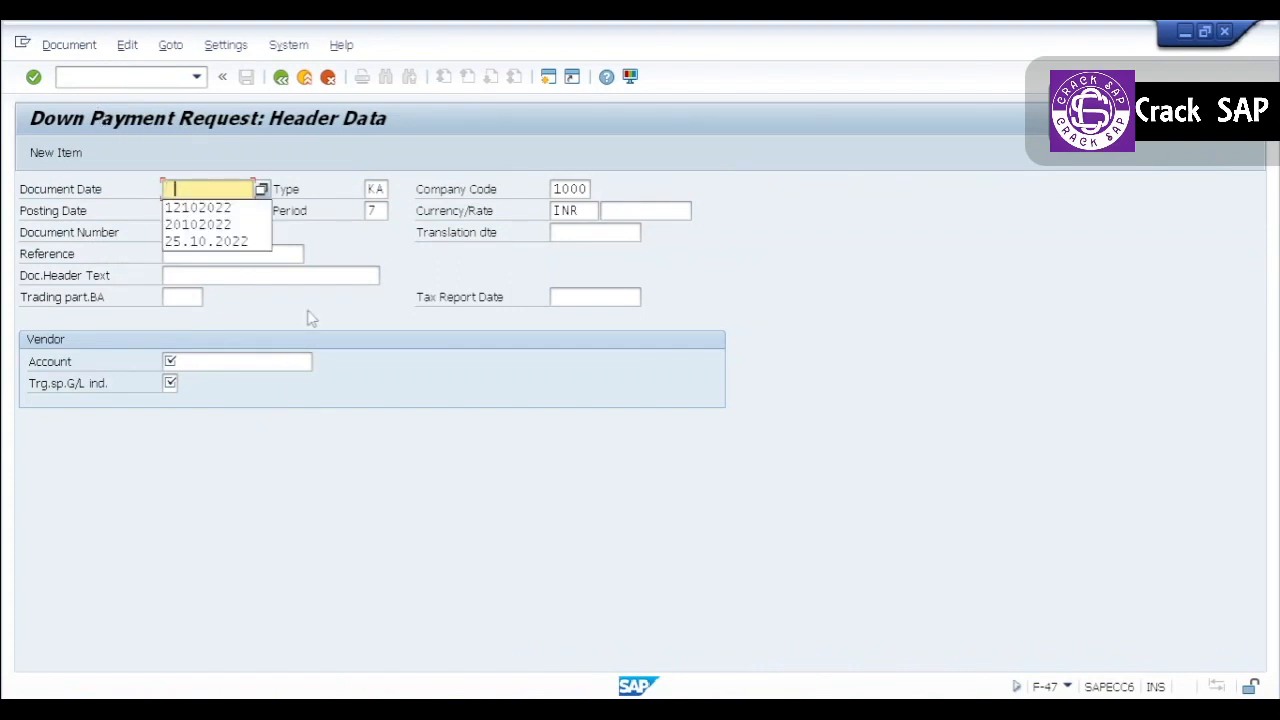
key("Down")
key("Return")
key("Tab")
key("Tab")
key("Tab")
key("BackSpace")
key("Down")
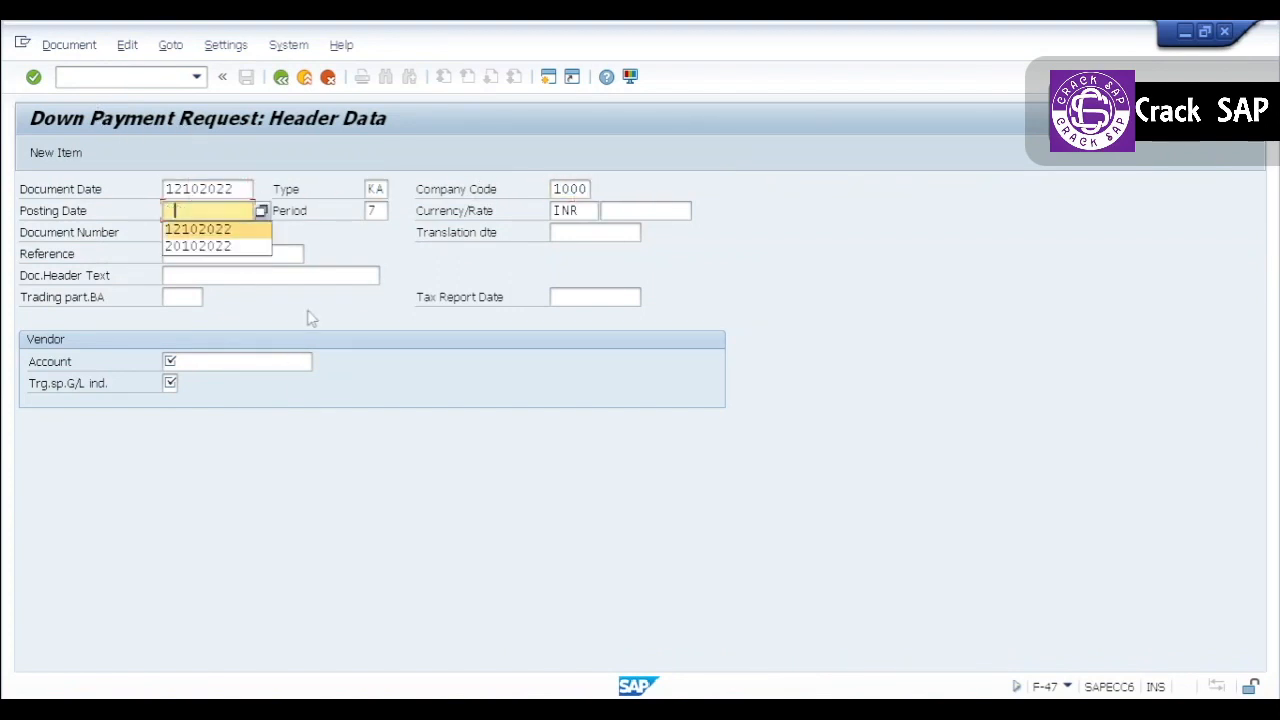
key("Return")
Set the document header text to "Down Payment request"
key("Tab")
key("Tab")
key("Tab")
key("Tab")
key("Tab")
key("Tab")
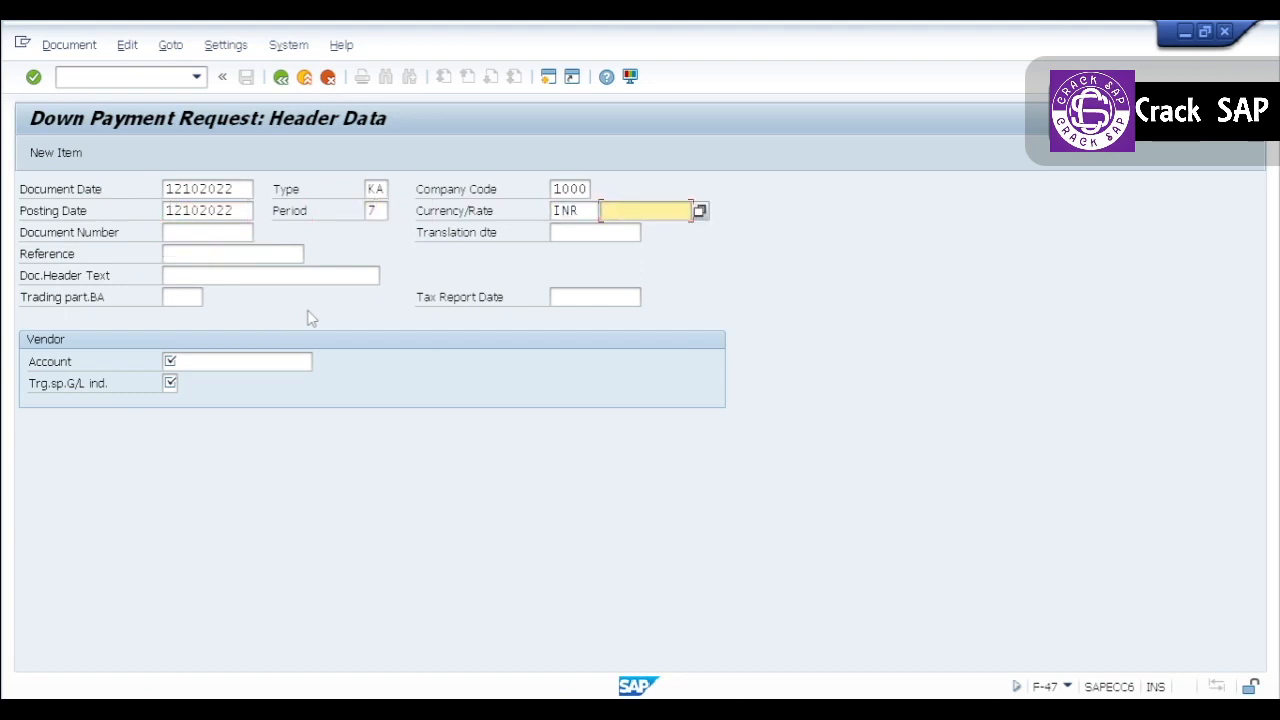
key("Down")
key("Down")
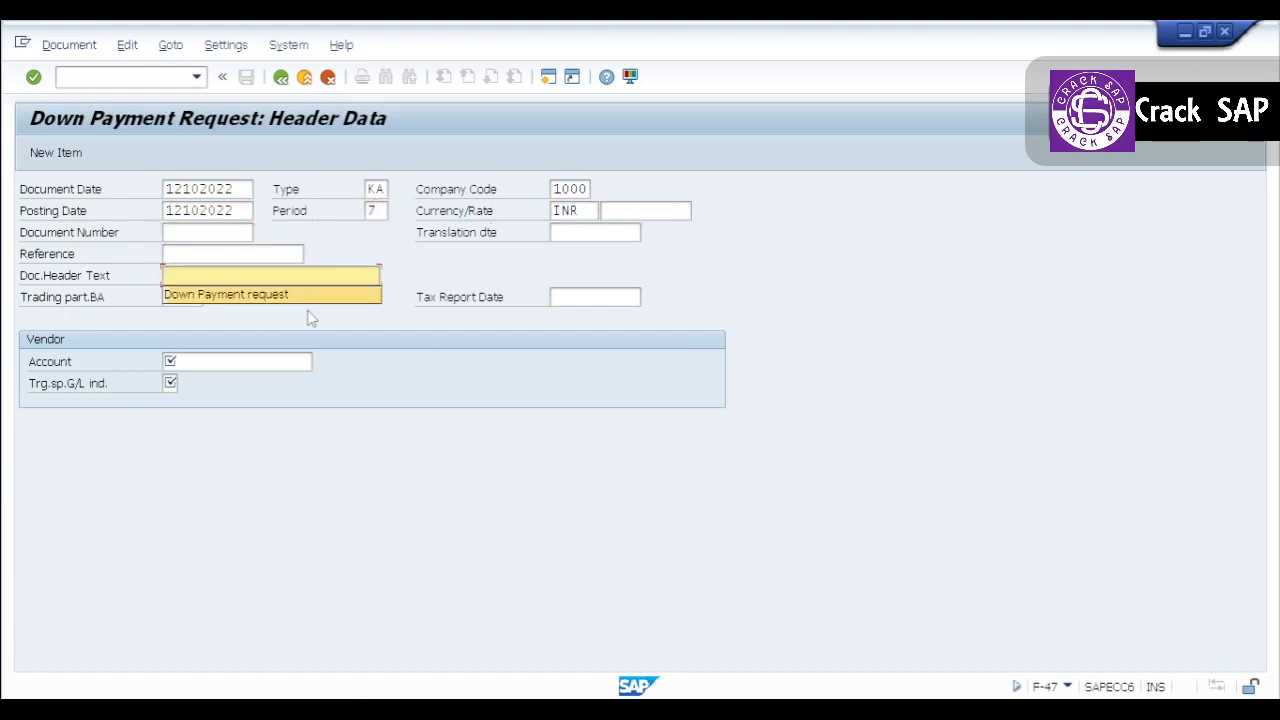
key("Return")
Enter the vendor's account number with target special G/L indicator a, and proceed to the vendor item
key("Tab")
key("Tab")
key("Tab")
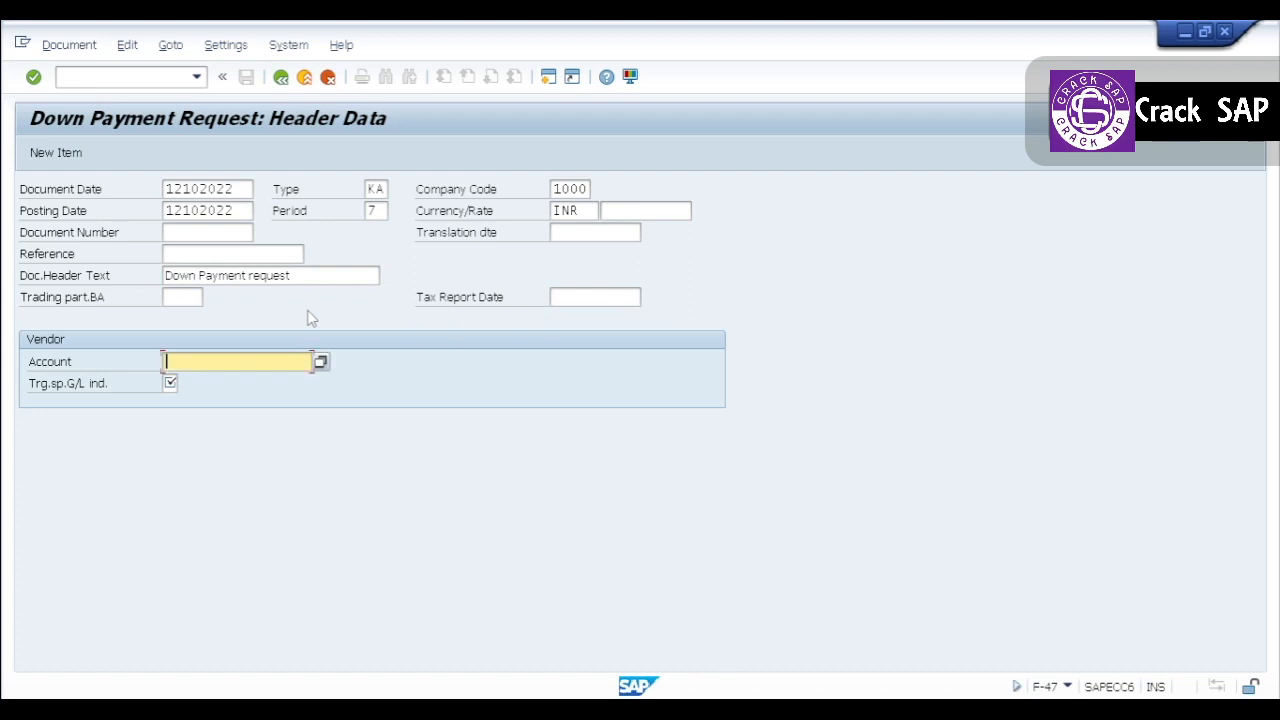
key("Down")
key("Down")
key("Return")
key("Tab")
key("Down")
key("Down")
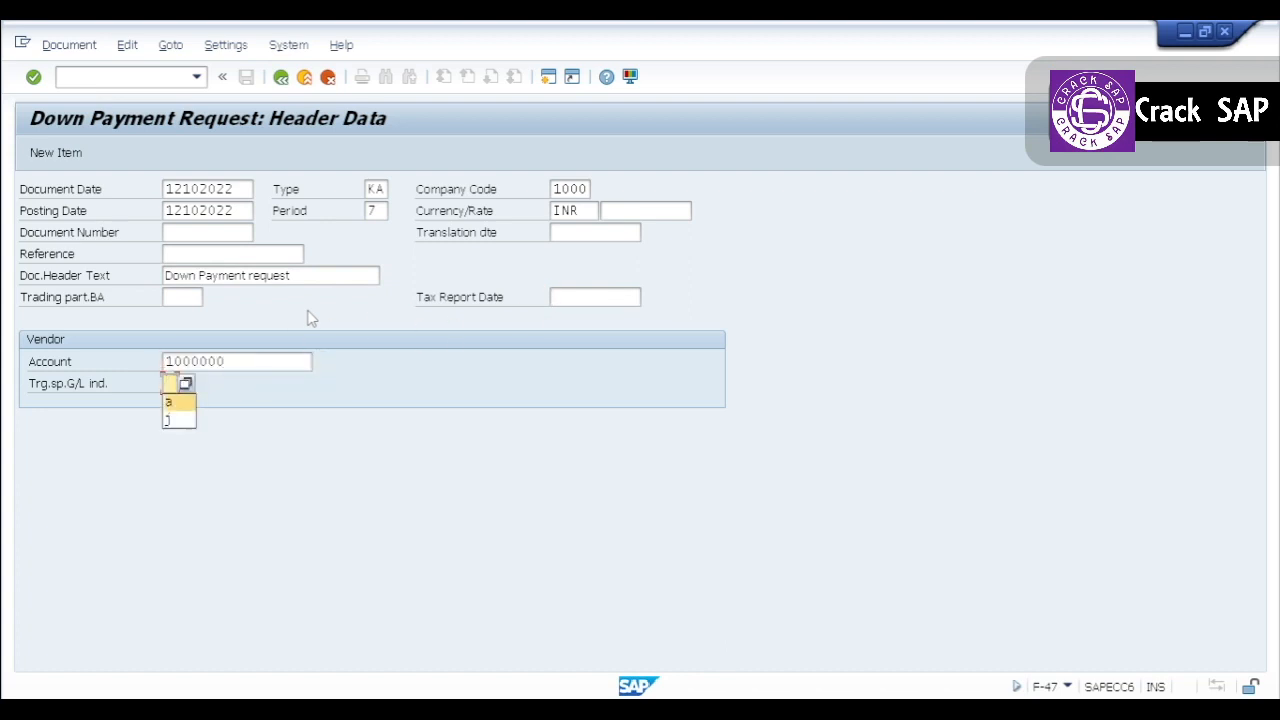
key("Return")
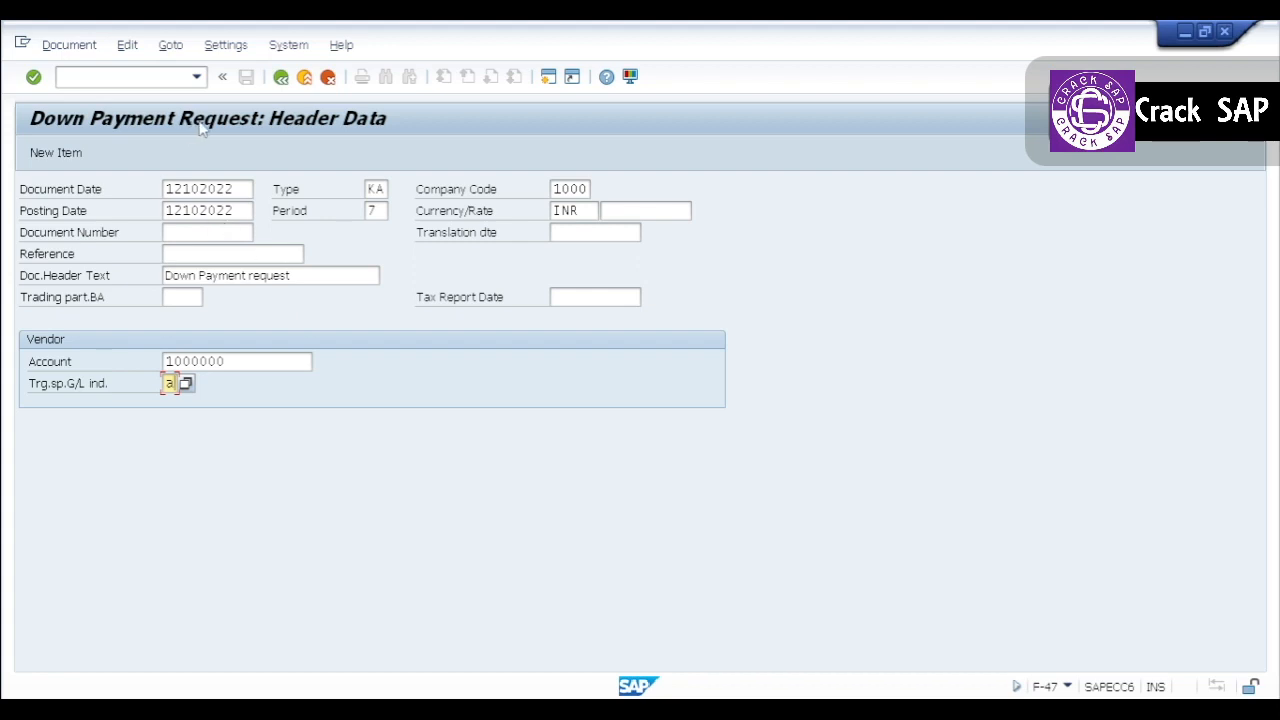
key("Return")
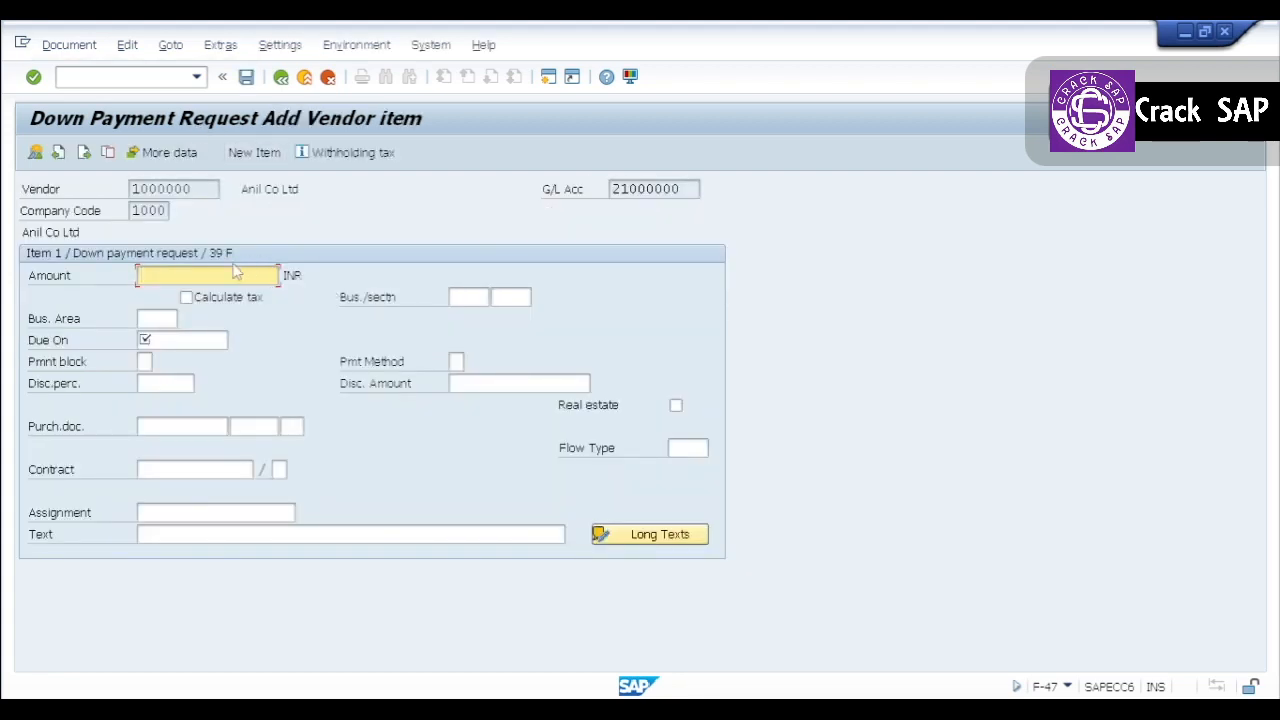
Enter an amount of 12000 and the due date 12102022 for the vendor item
type("12000")
left_click(167, 341)
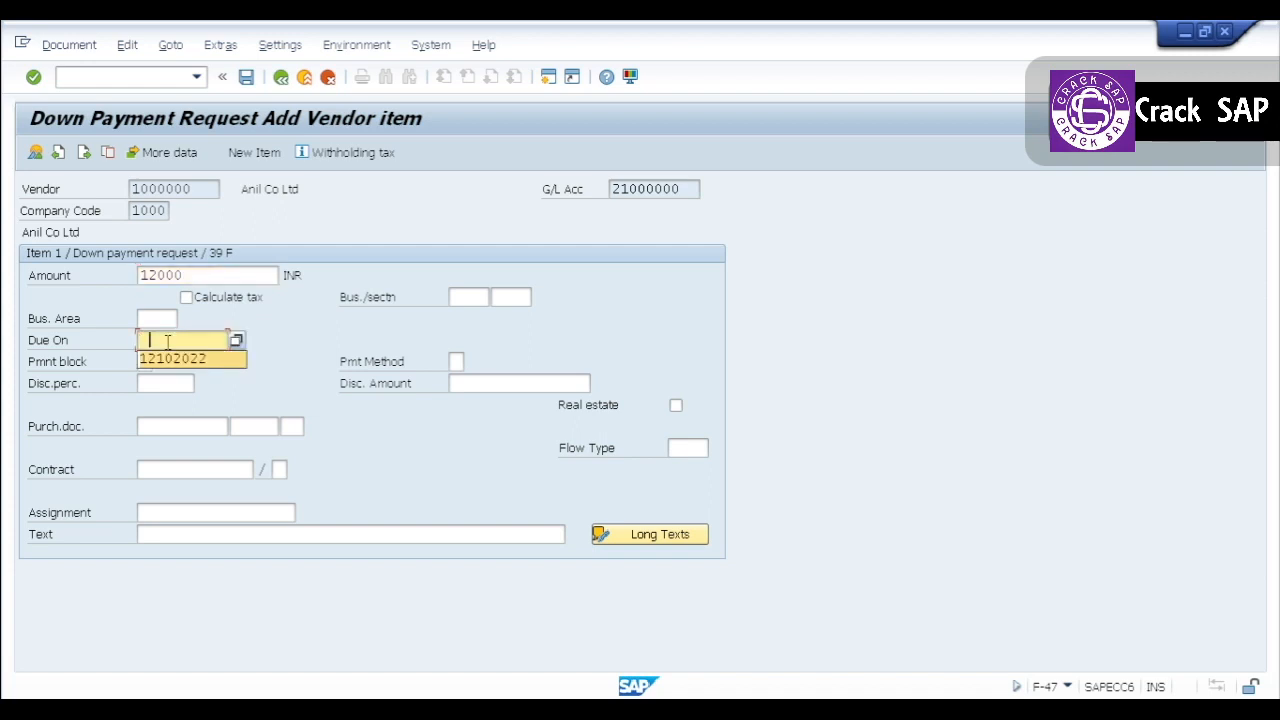
key("Tab")
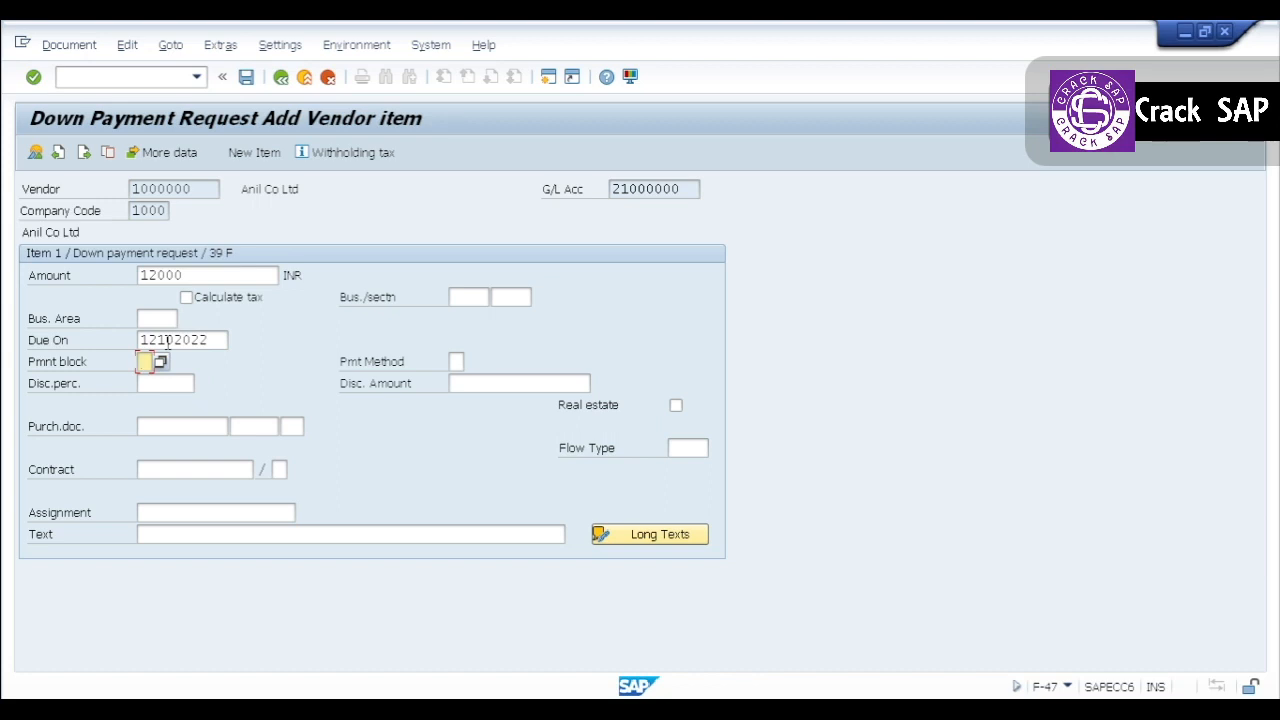
Reference item 10 of the purchasing document whose number ends in 0, and submit the vendor item
key("Tab")
key("Tab")
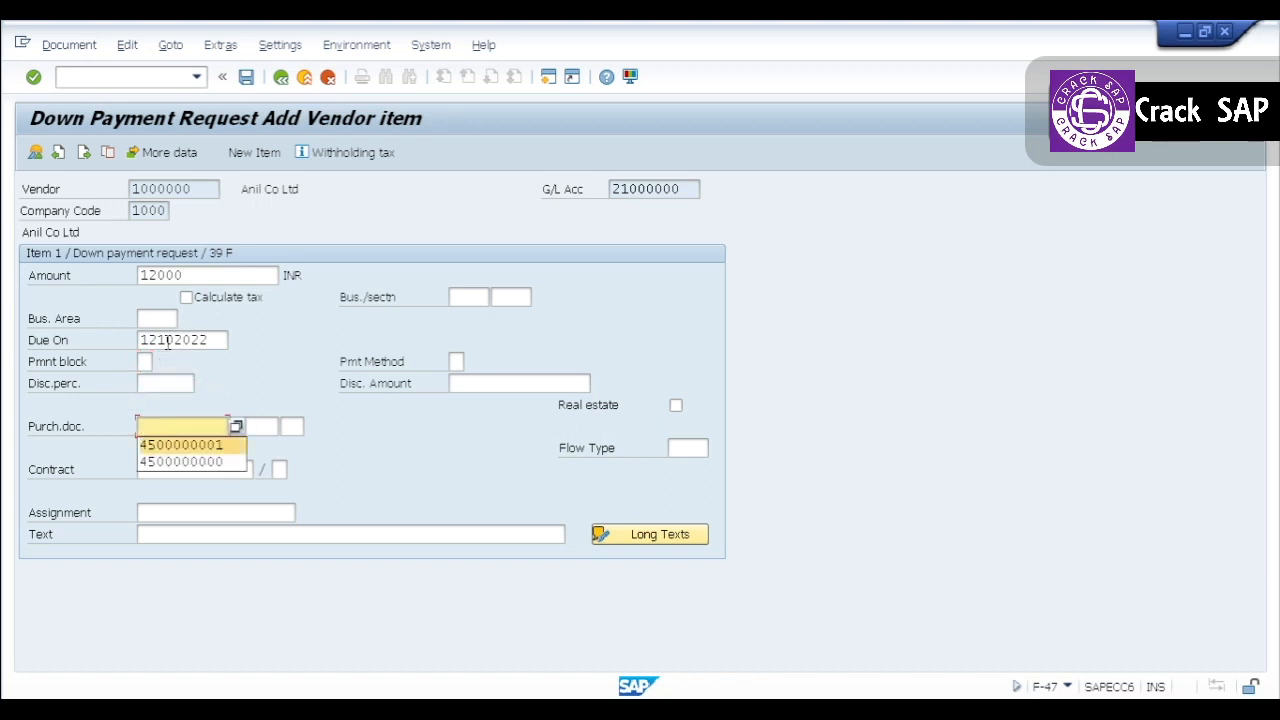
key("Return")
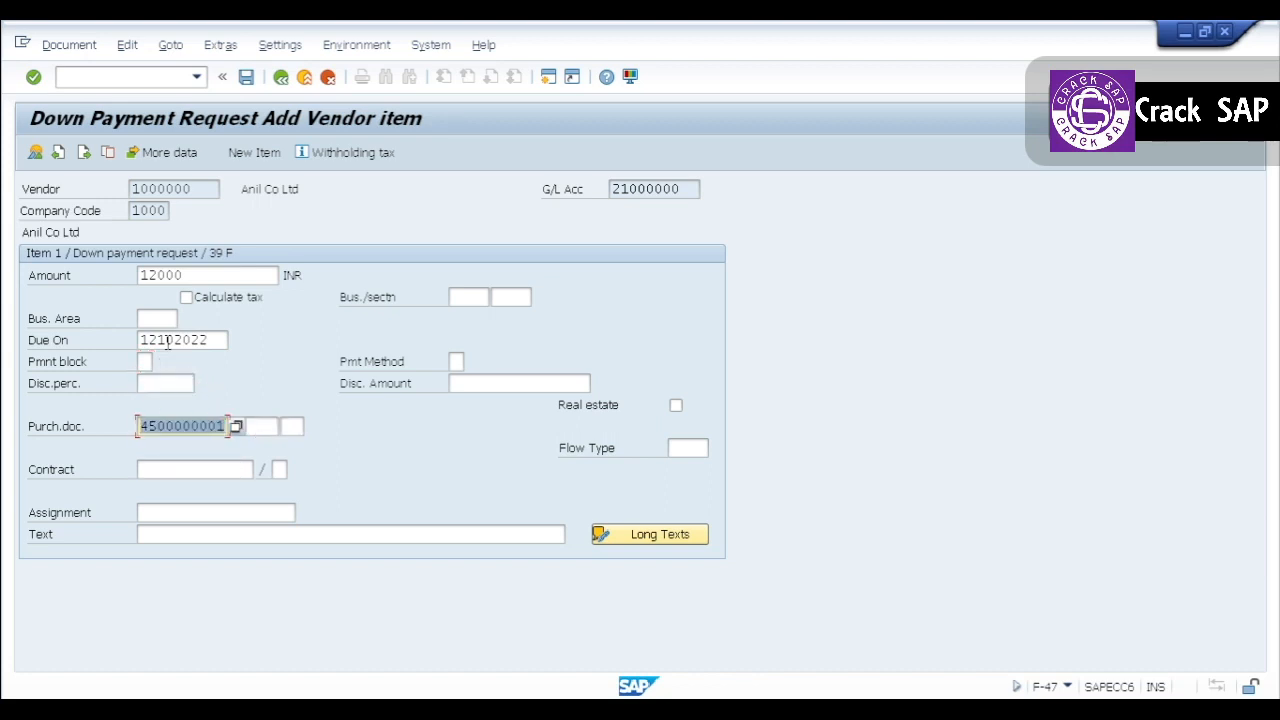
key("Right")
key("BackSpace")
type("0")
key("Tab")
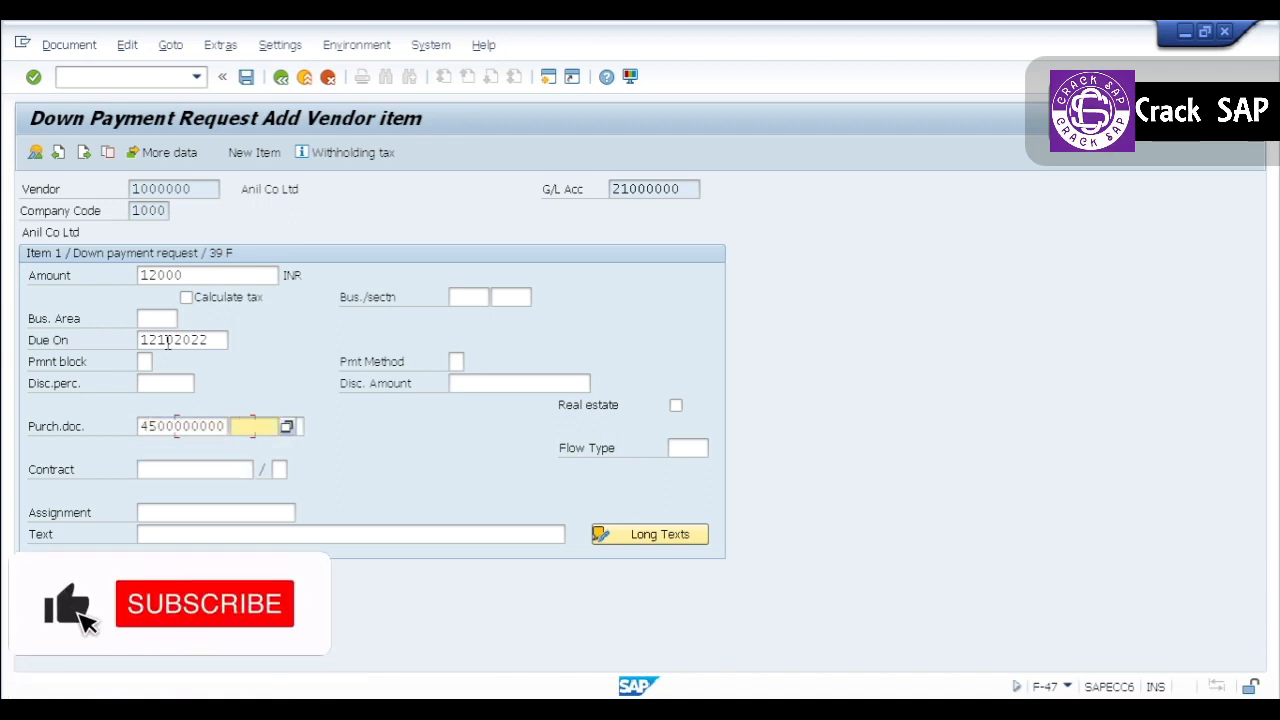
key("Down")
key("Return")
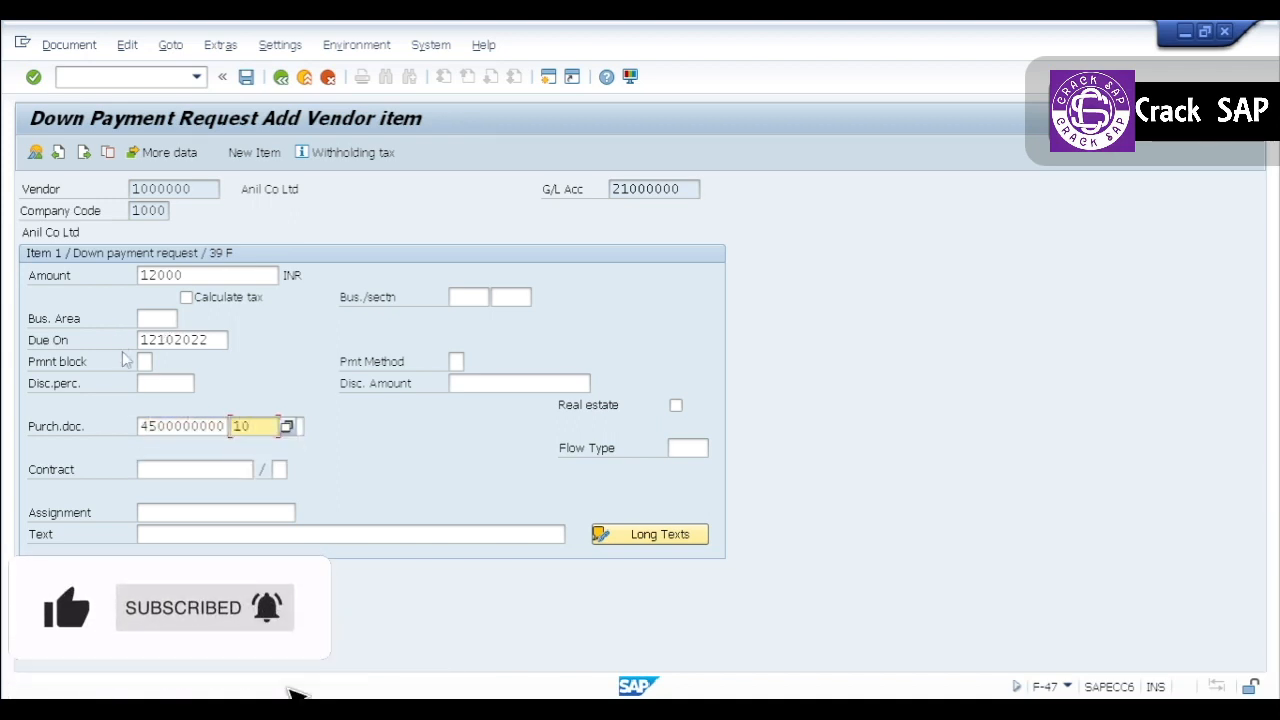
left_click(143, 426)
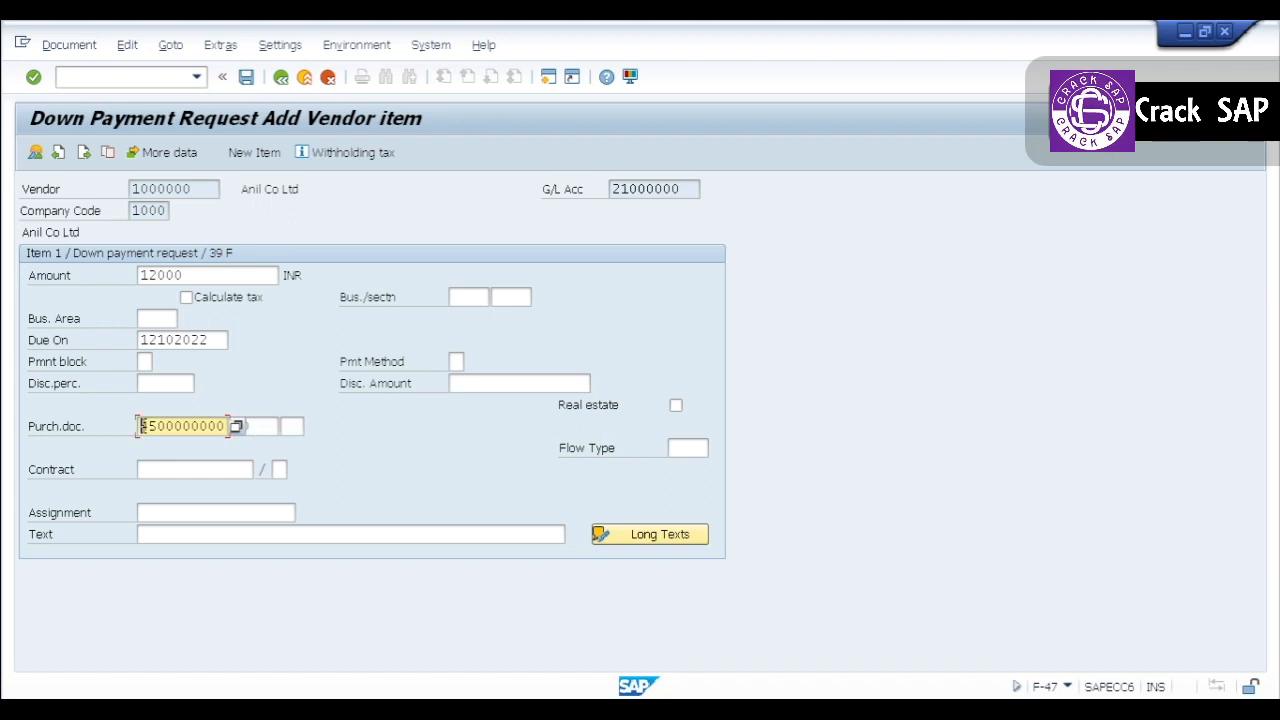
double_click(143, 426)
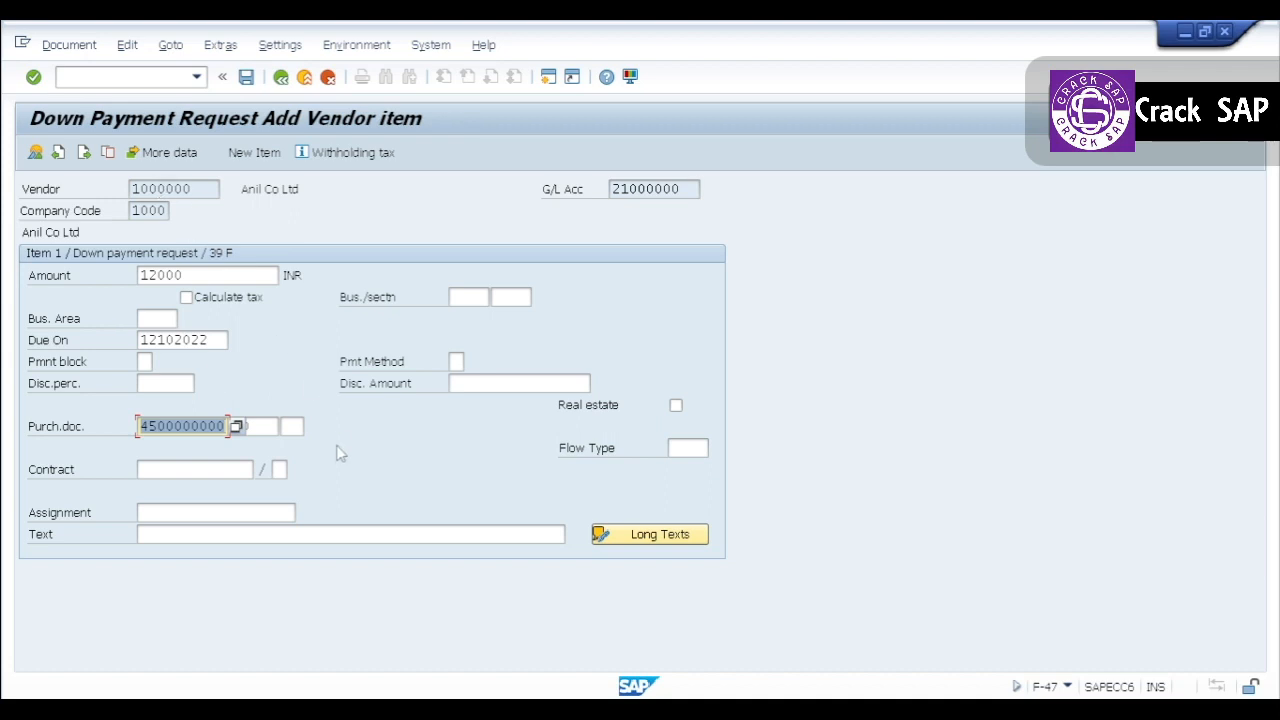
key("Return")
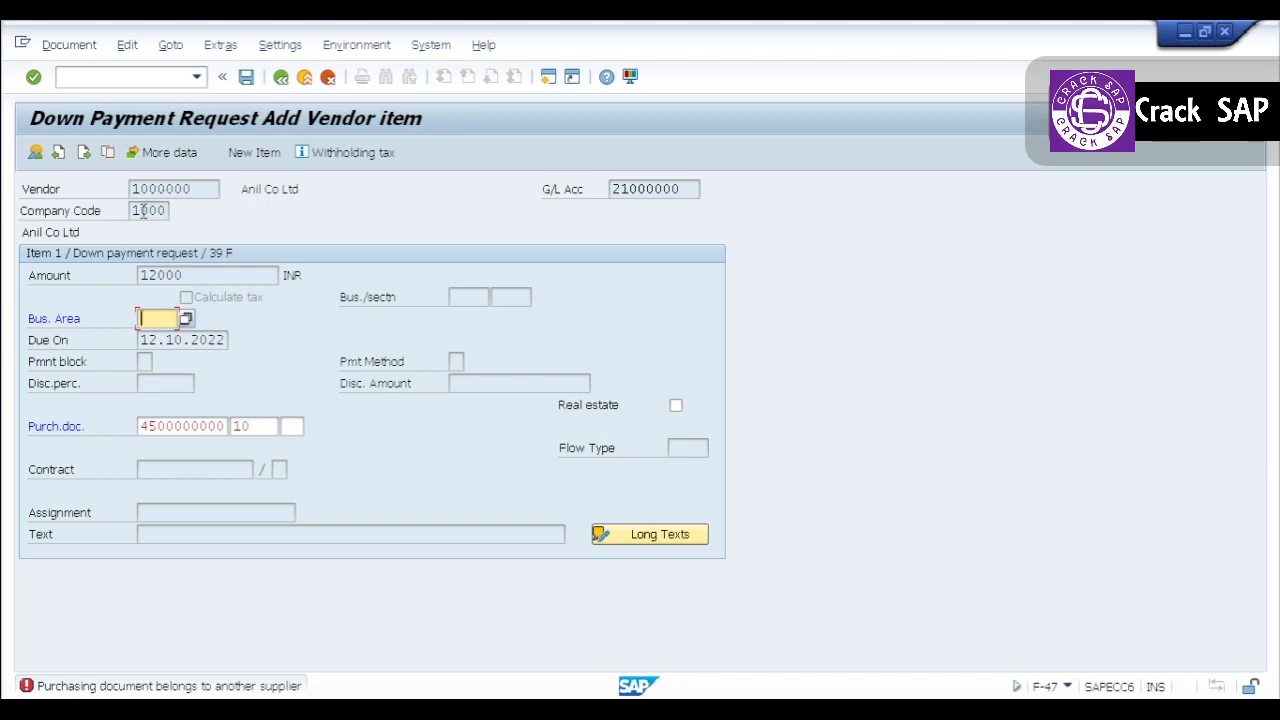
key("Return")
Change the last digit of the purchasing document number to 1, submit the item and cancel the line item selection
left_click(222, 426)
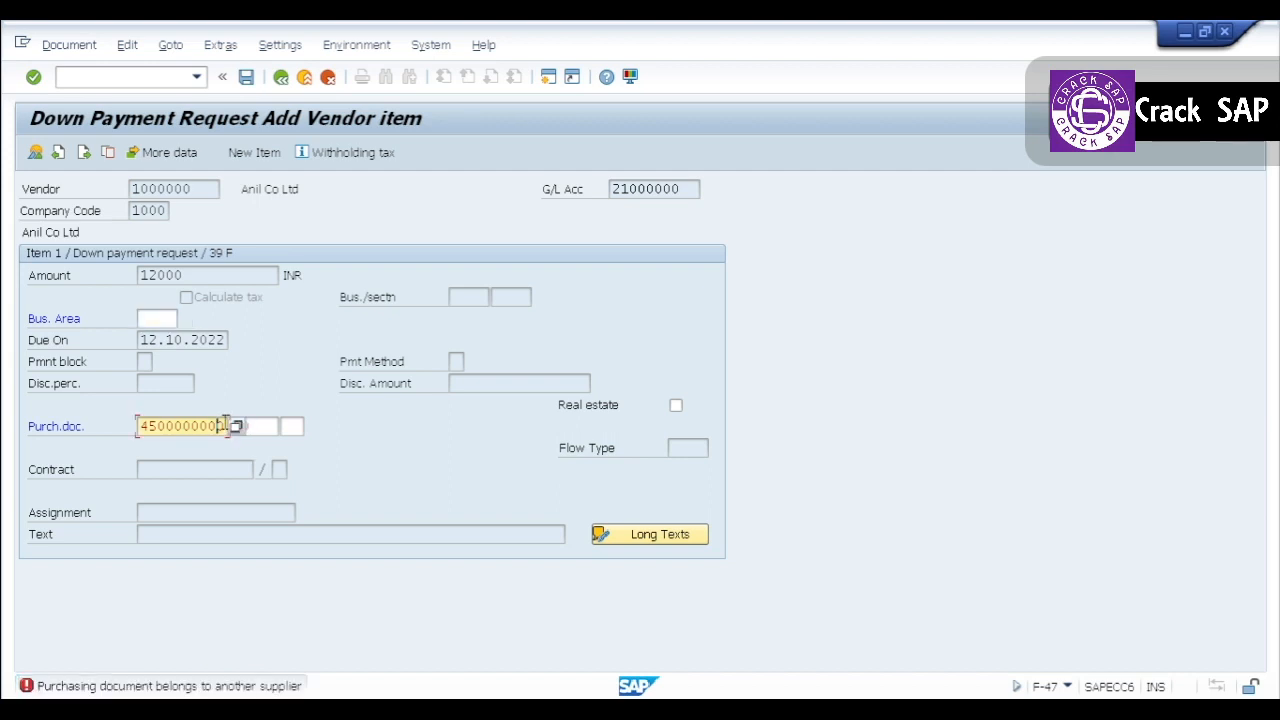
key("BackSpace")
type("1")
key("Return")
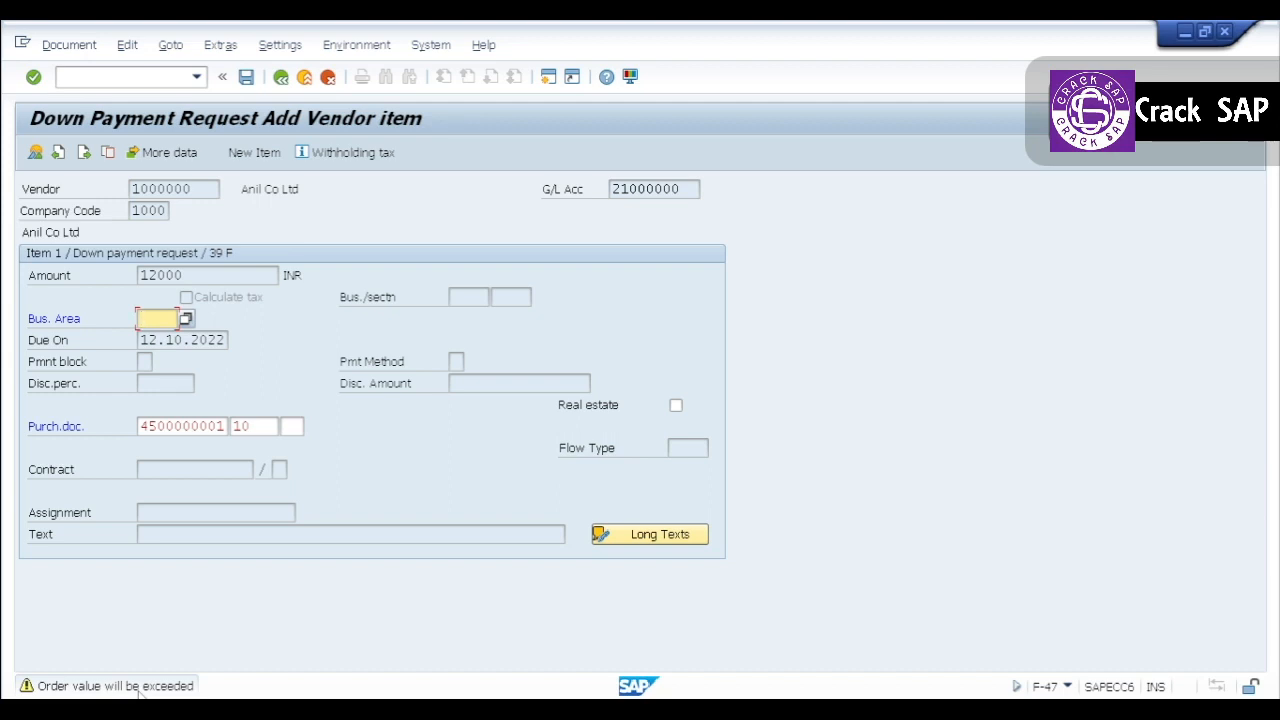
key("Return")
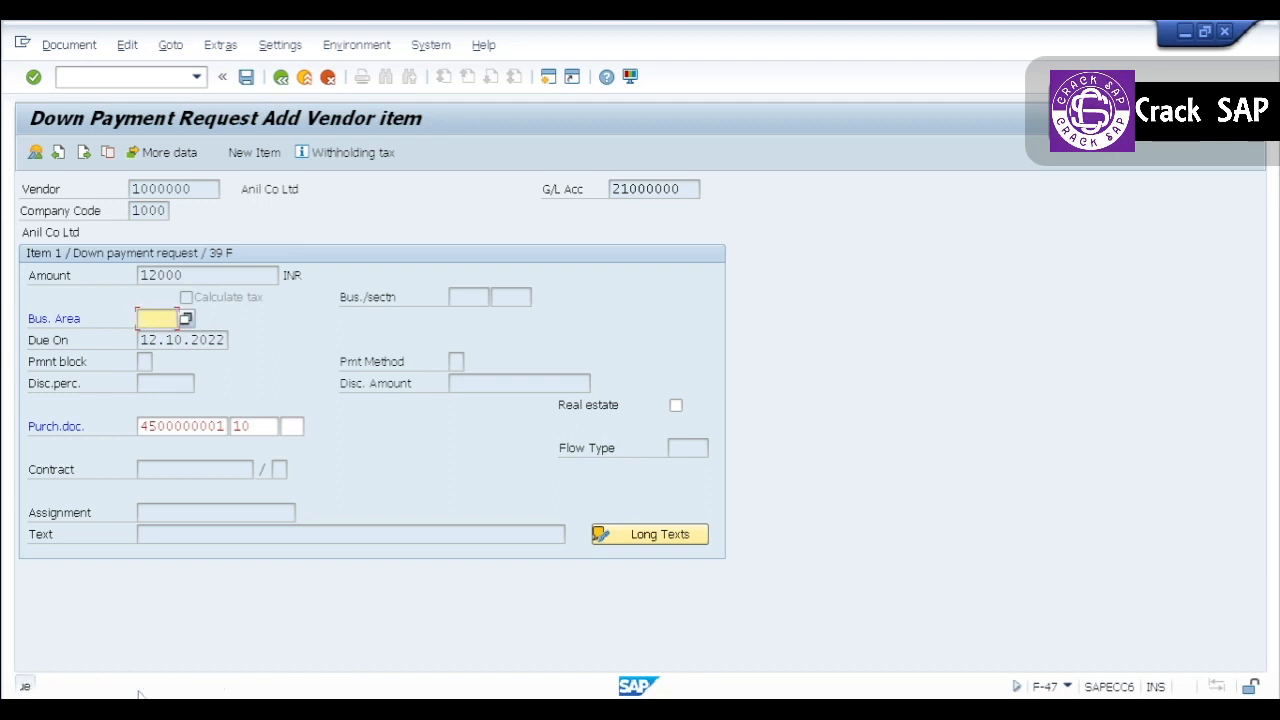
key("Return")
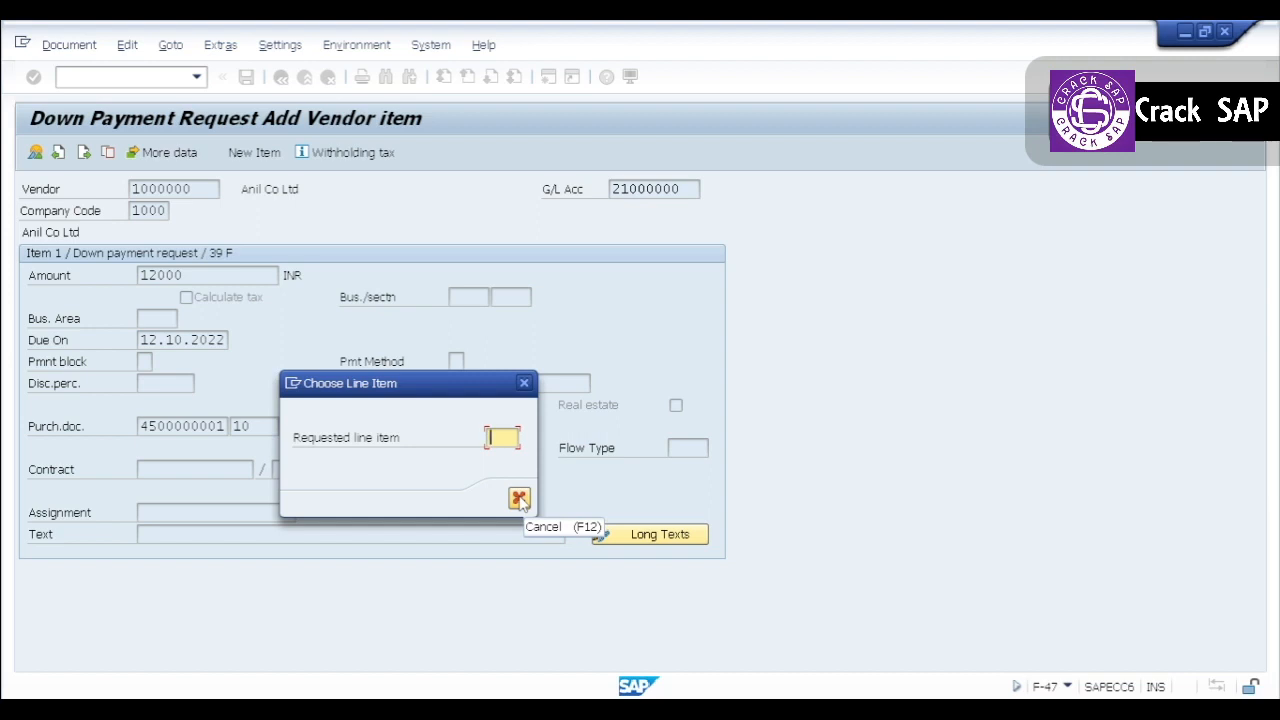
left_click(519, 498)
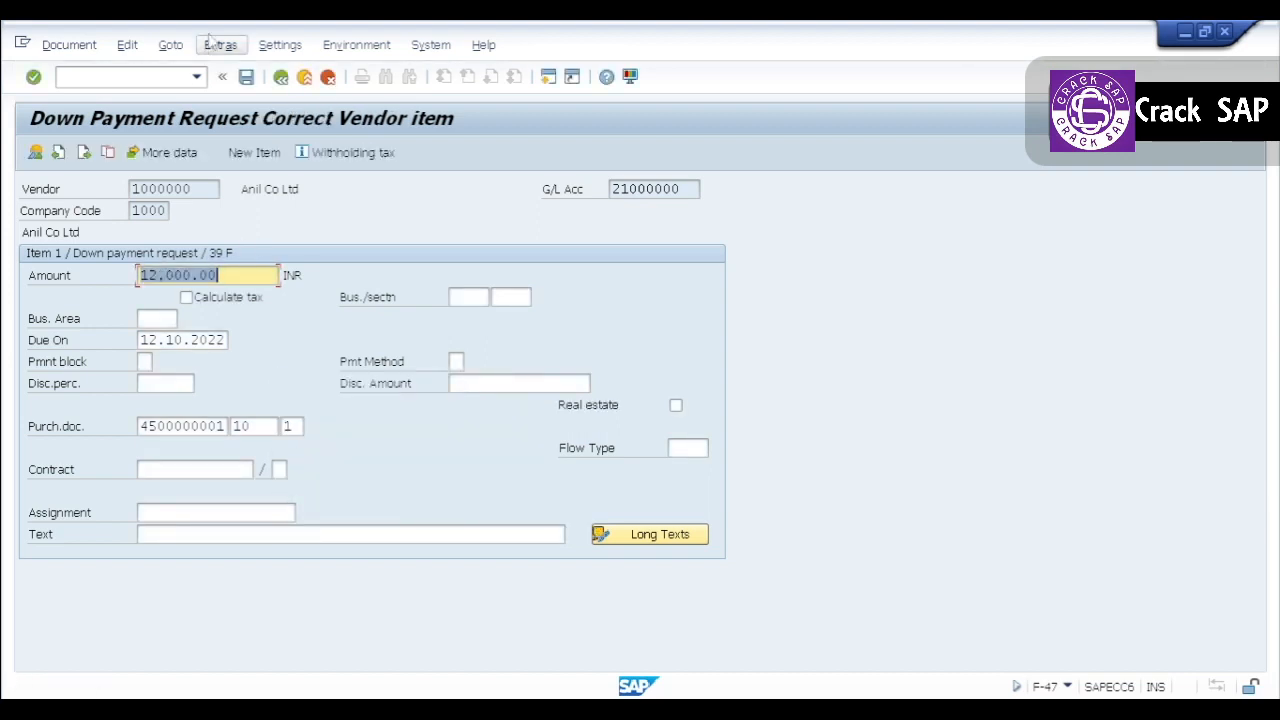
Post the down payment request, accepting the due date and order value warnings
left_click(246, 77)
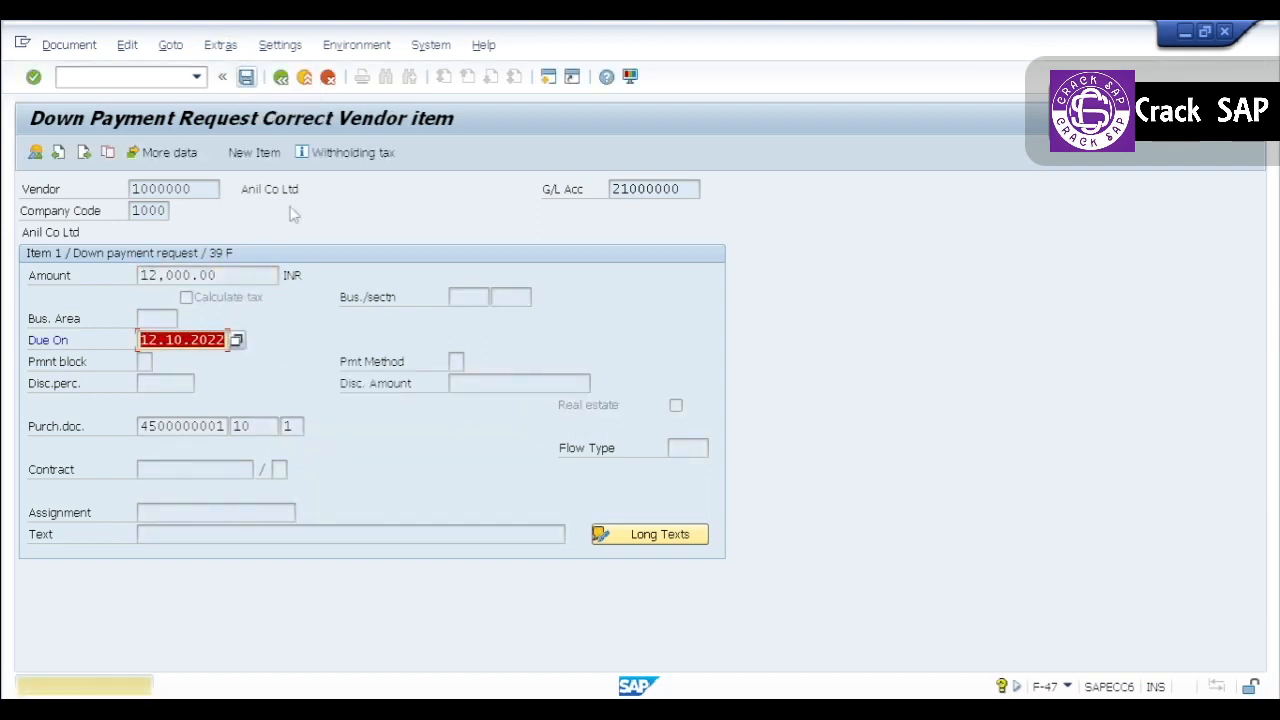
key("Return")
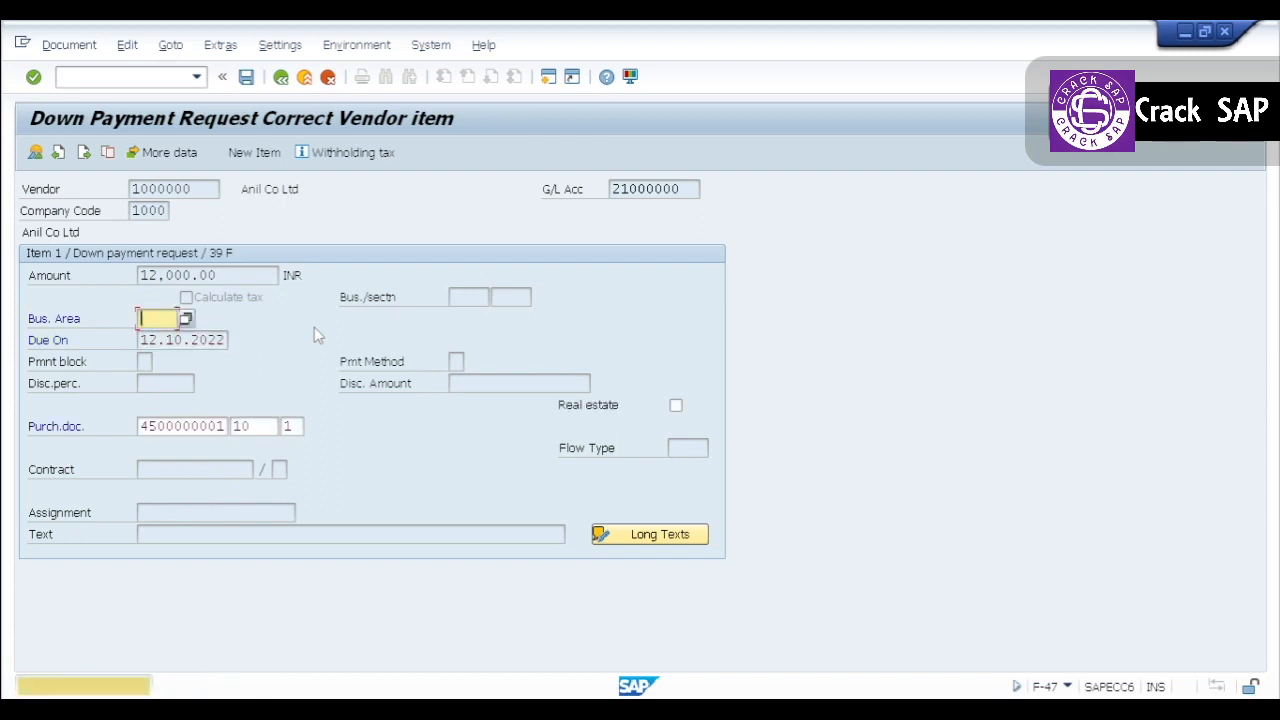
key("Return")
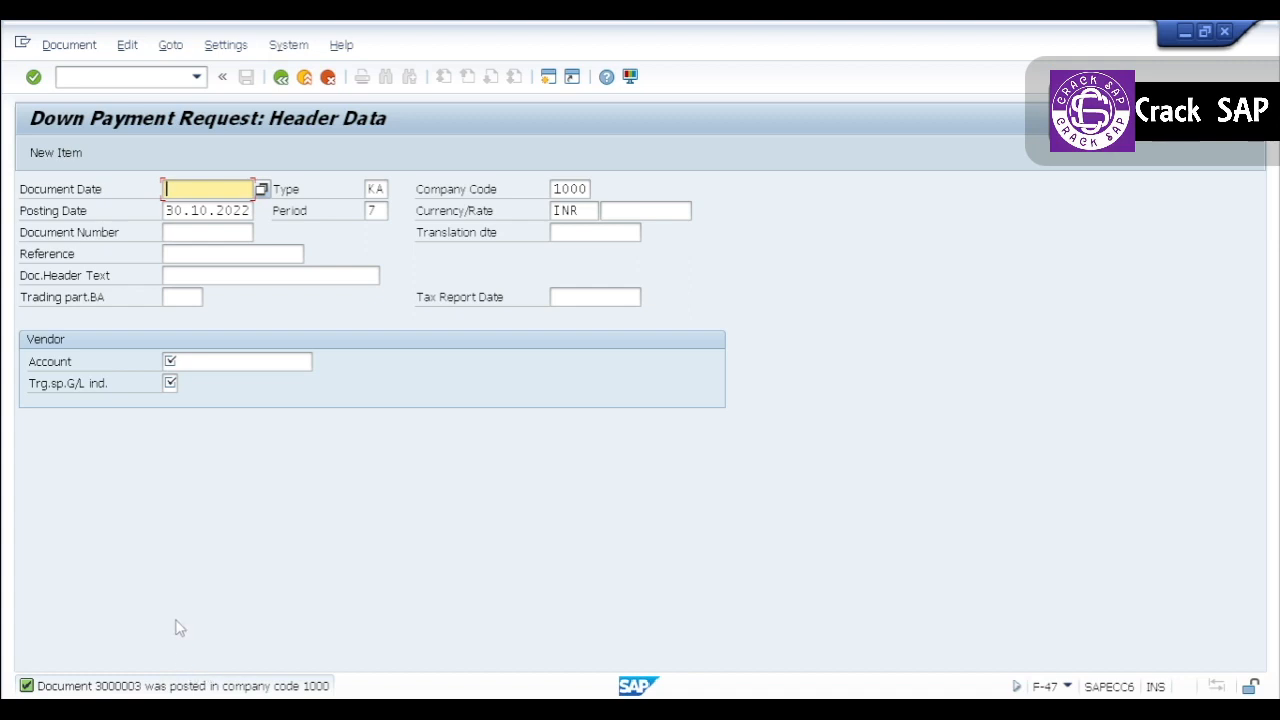
Open the posted down payment request in change mode to examine its line item, and exit to SAP Easy Access
left_click(77, 47)
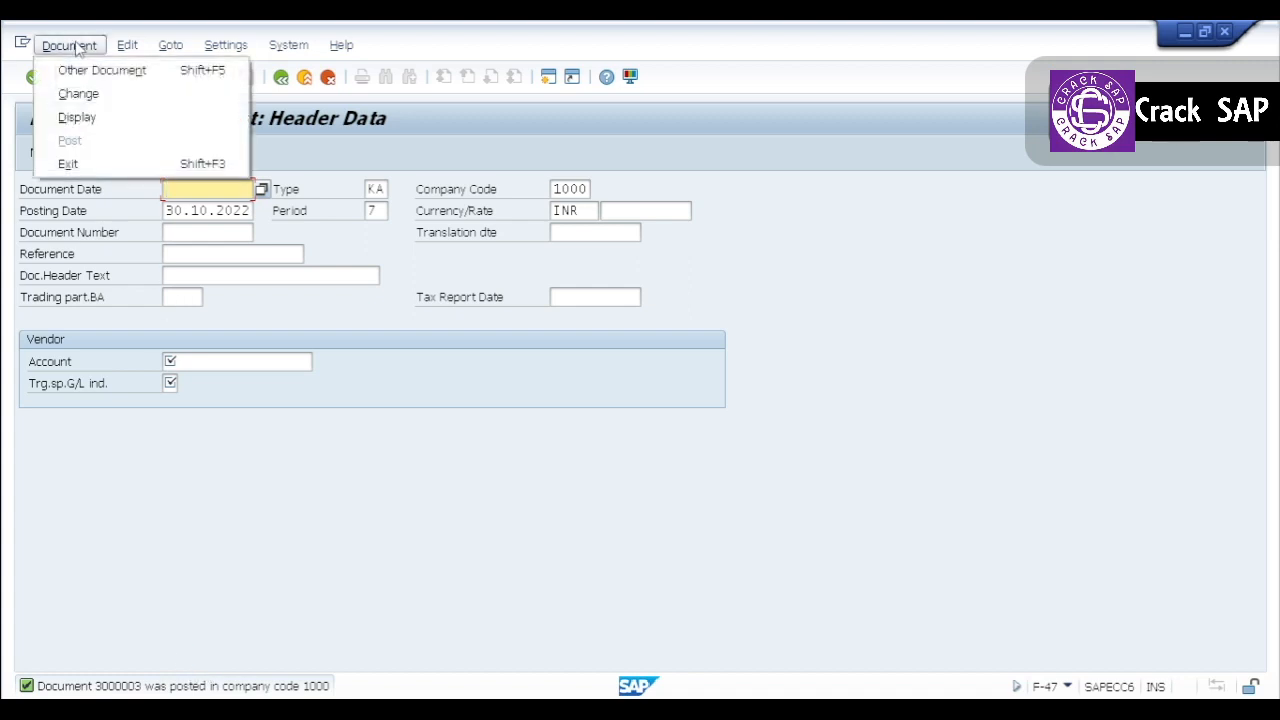
left_click(86, 97)
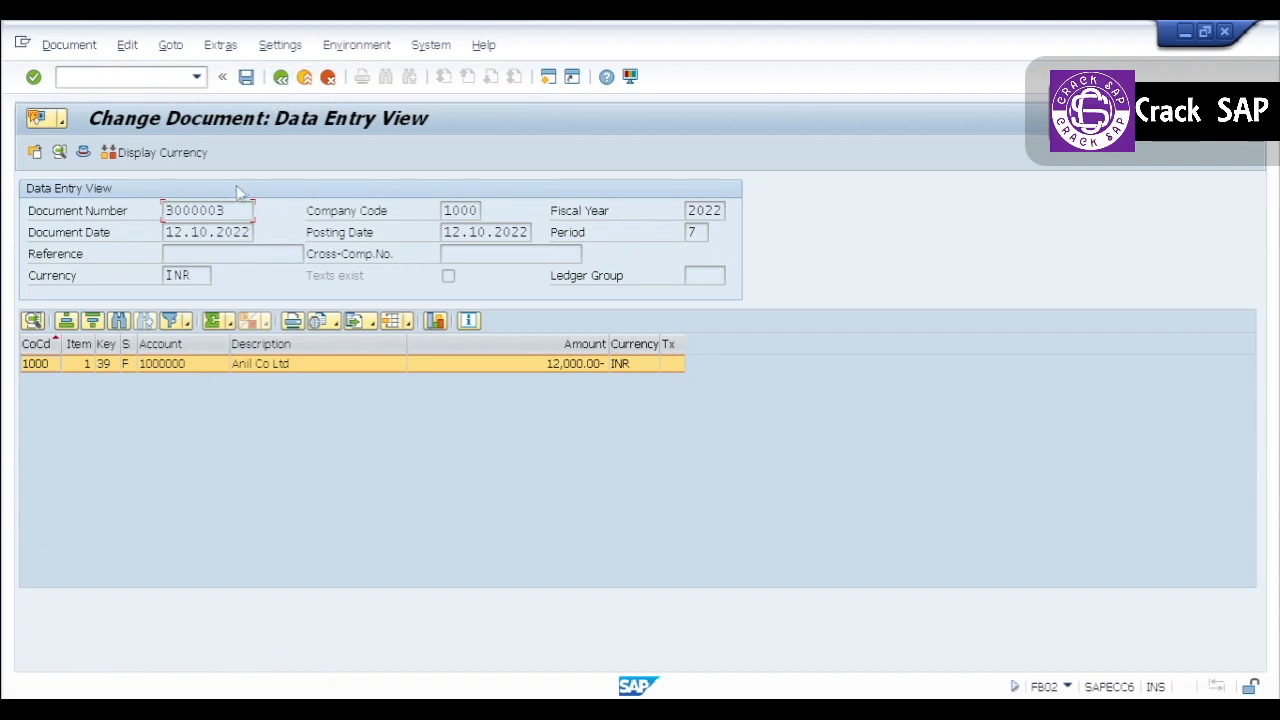
left_click(281, 77)
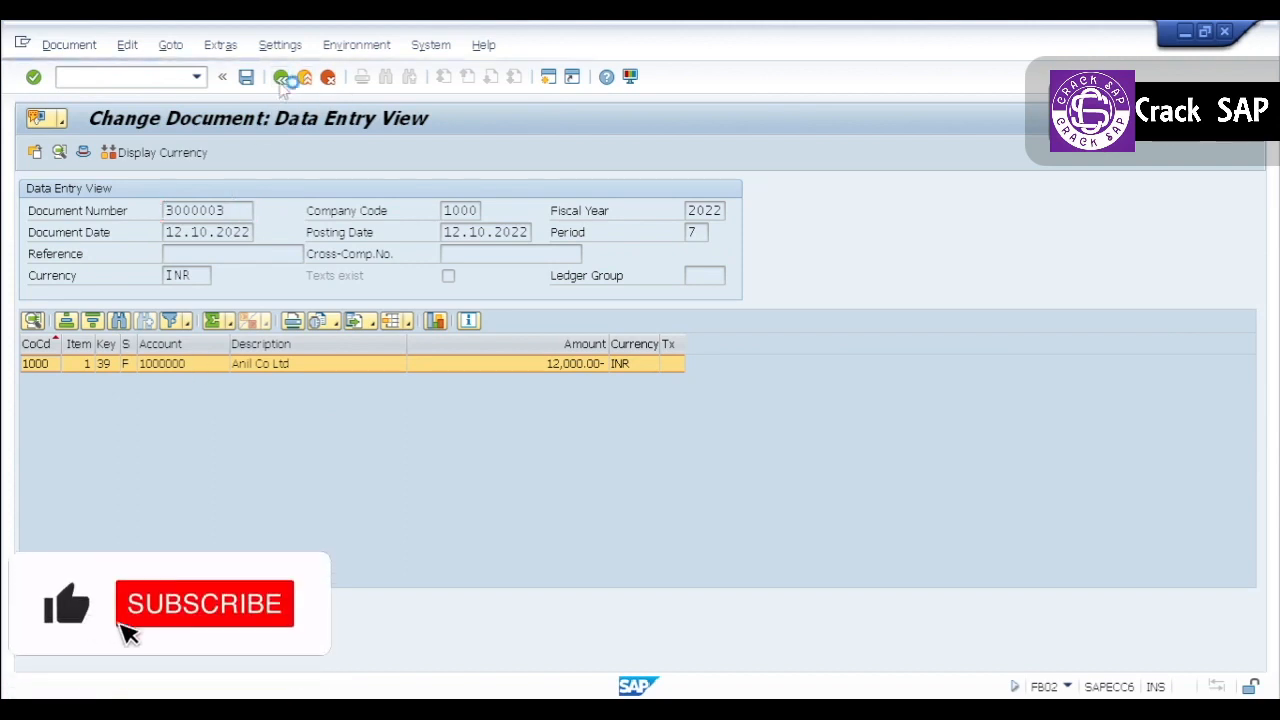
left_click(281, 79)
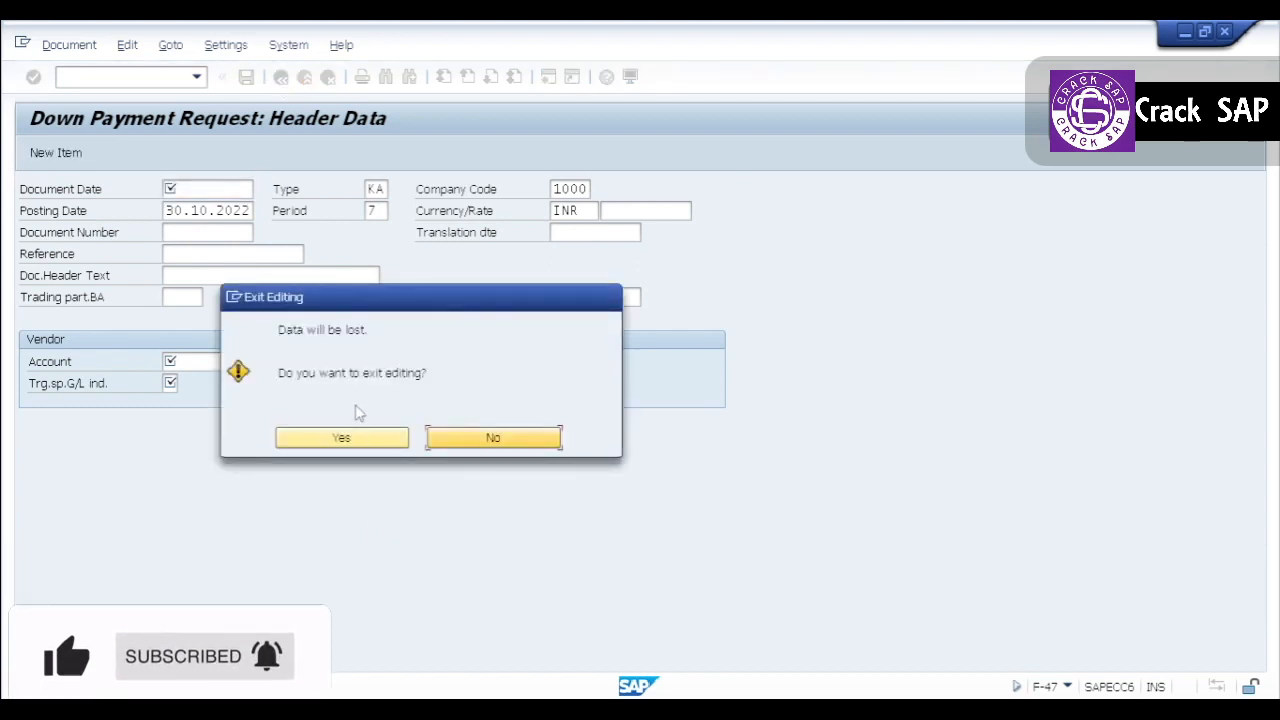
left_click(341, 438)
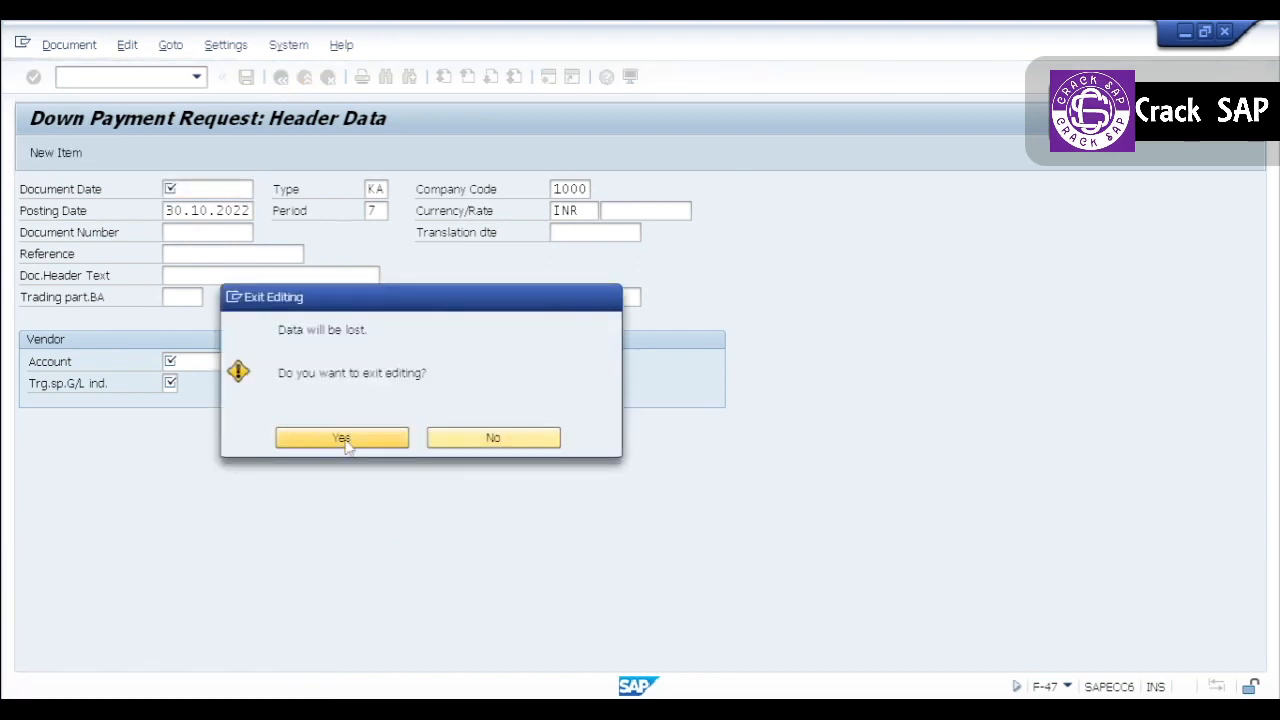
left_click(107, 75)
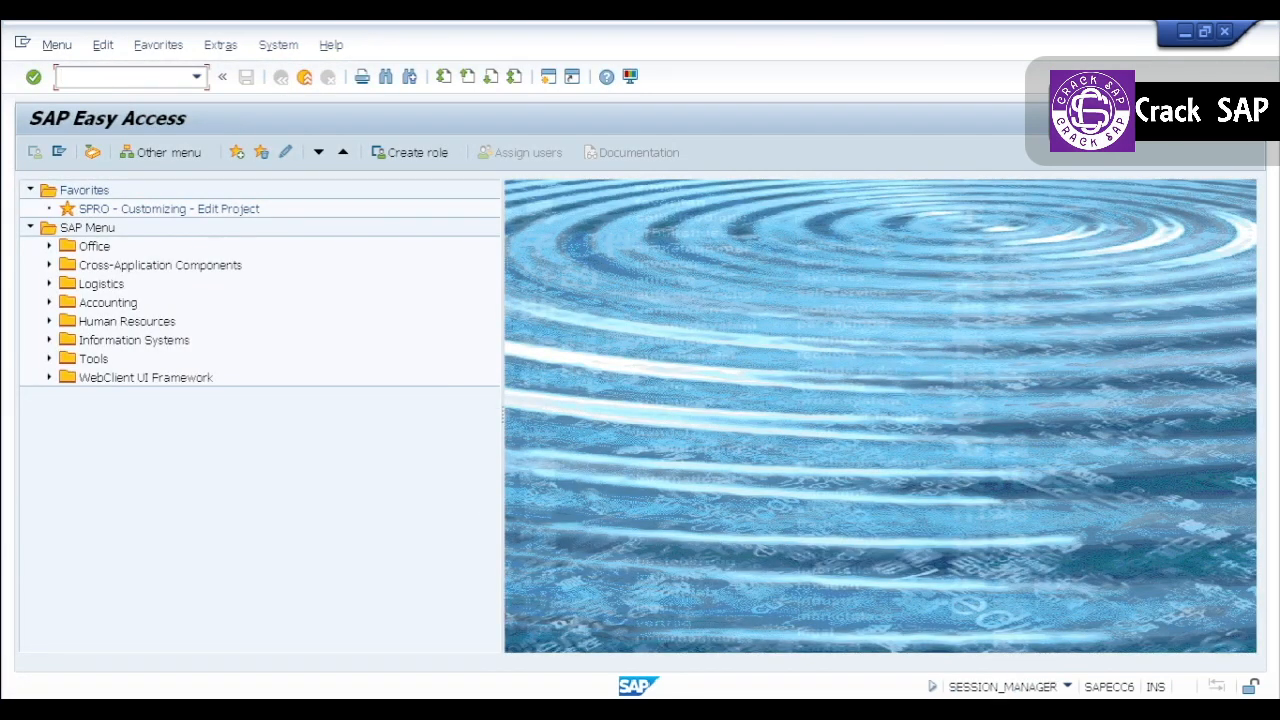
mouse_move(640, 710)
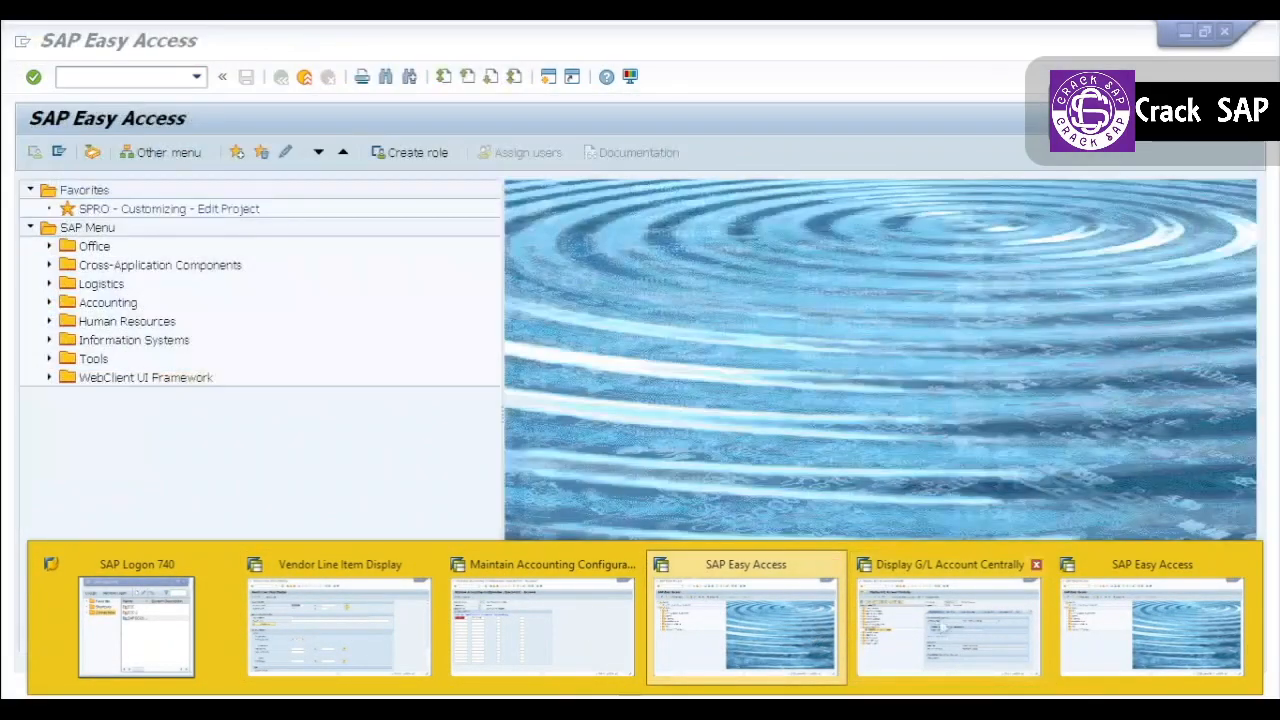
mouse_move(968, 625)
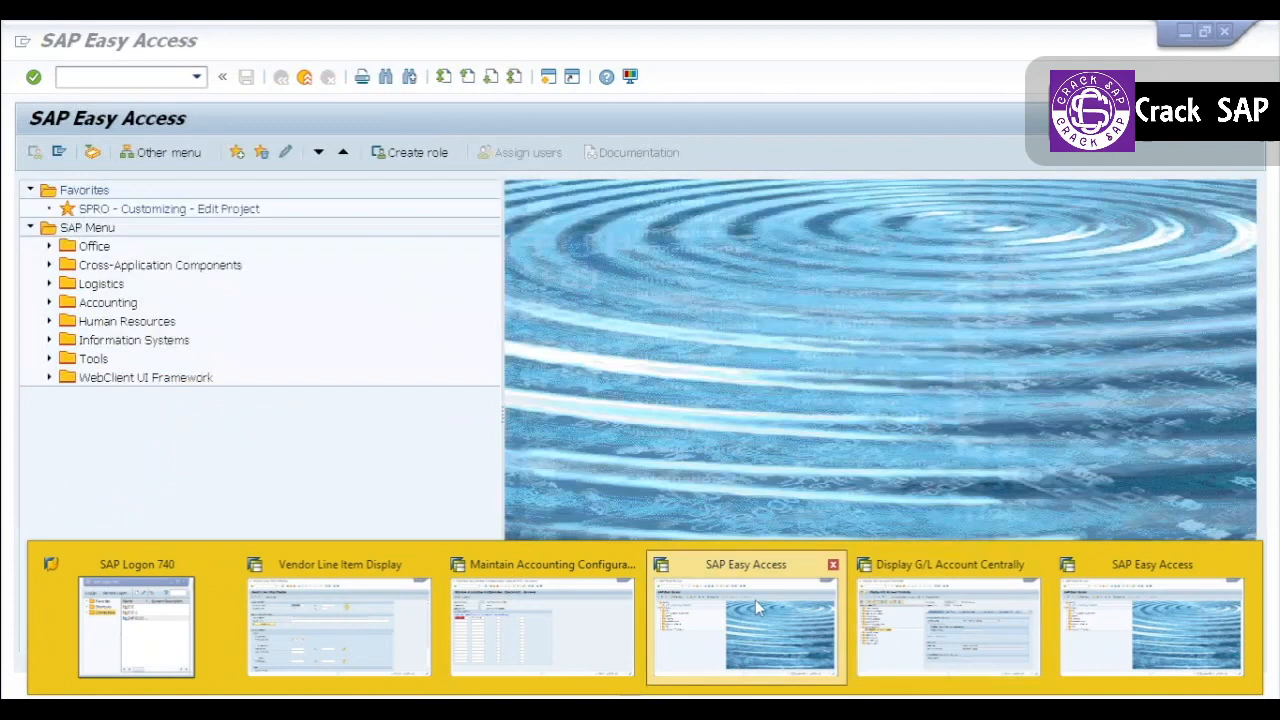
left_click(755, 599)
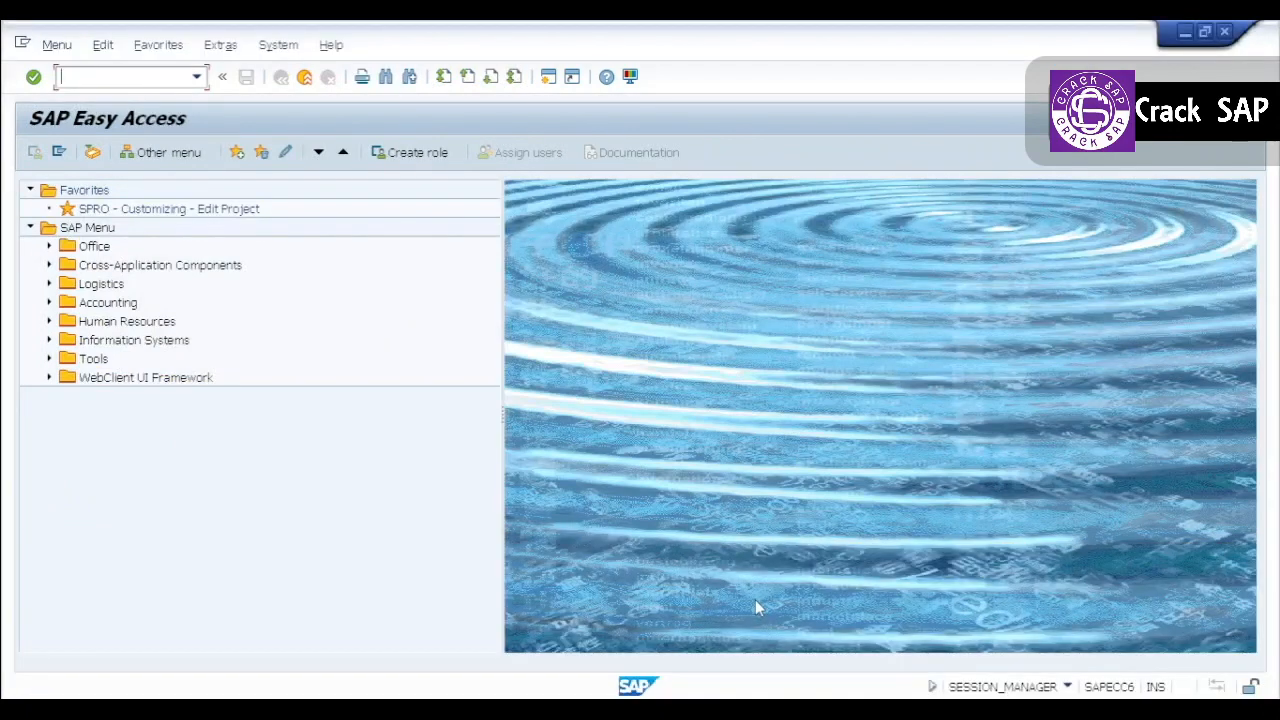
In the Vendor Line Item Display session, exclude normal items and special G/L transactions, keep noted items, and run the open item list
mouse_move(640, 710)
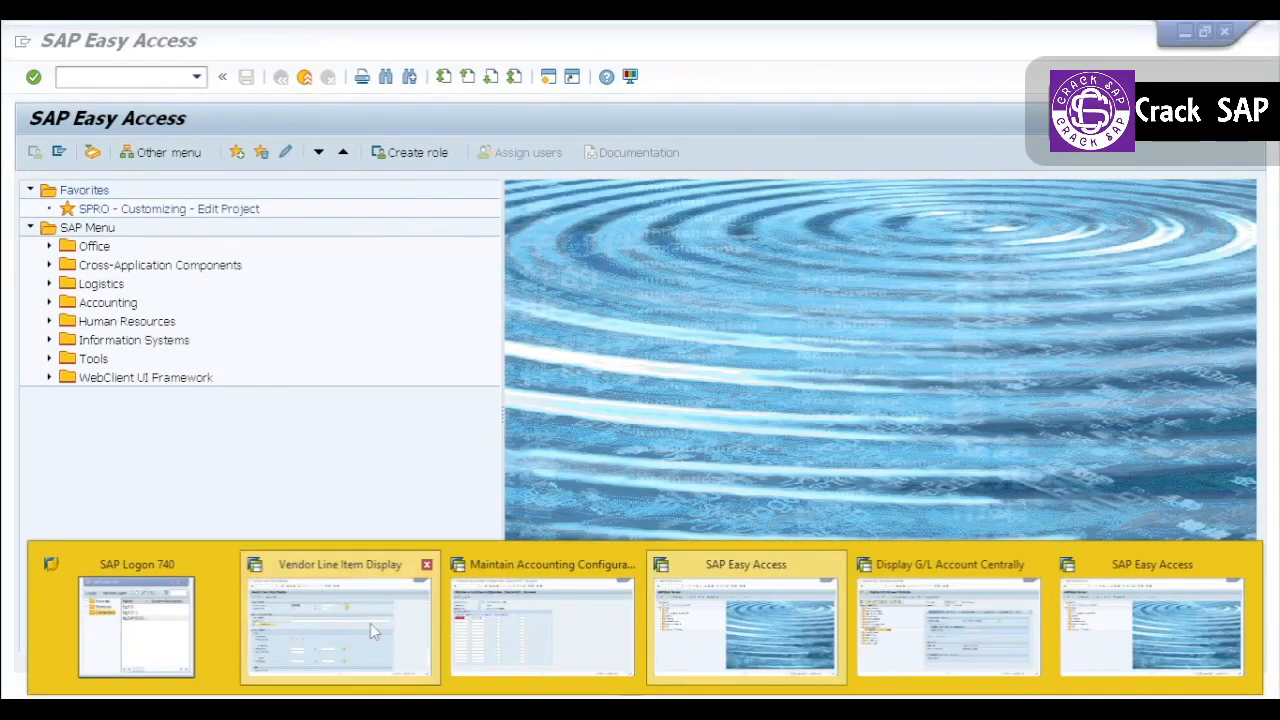
left_click(370, 623)
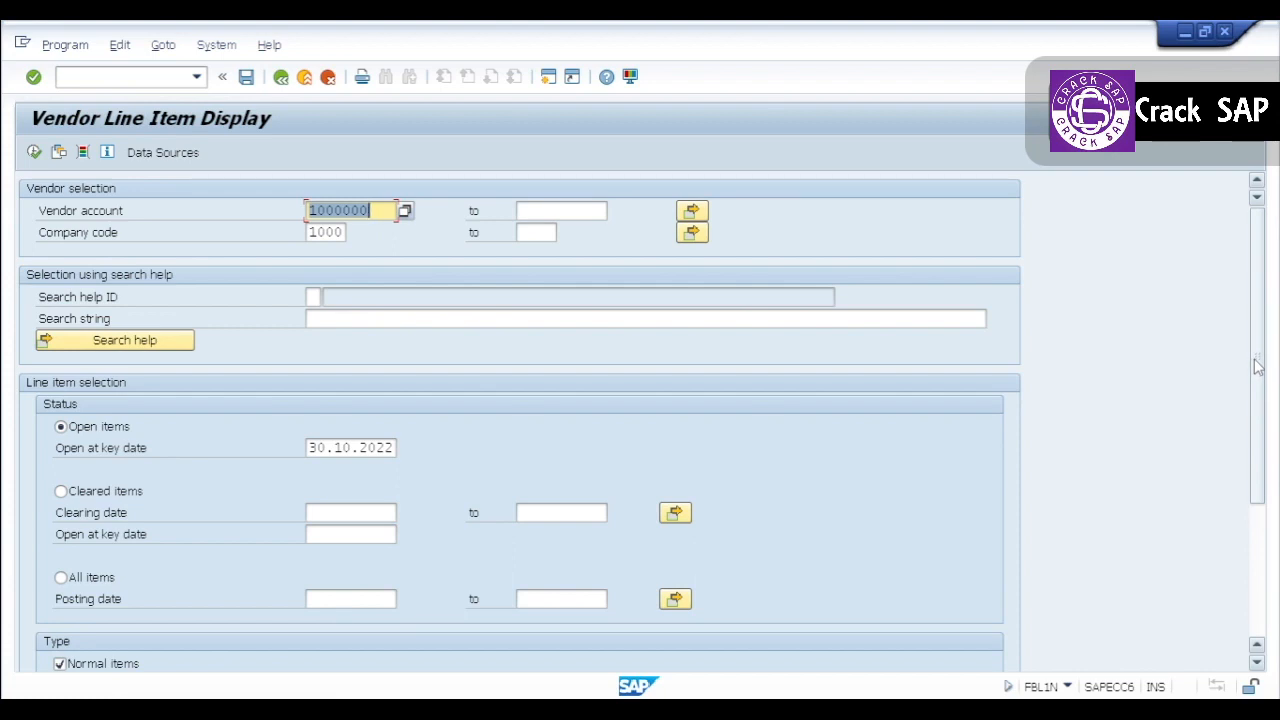
scroll(1258, 367, "down", 3)
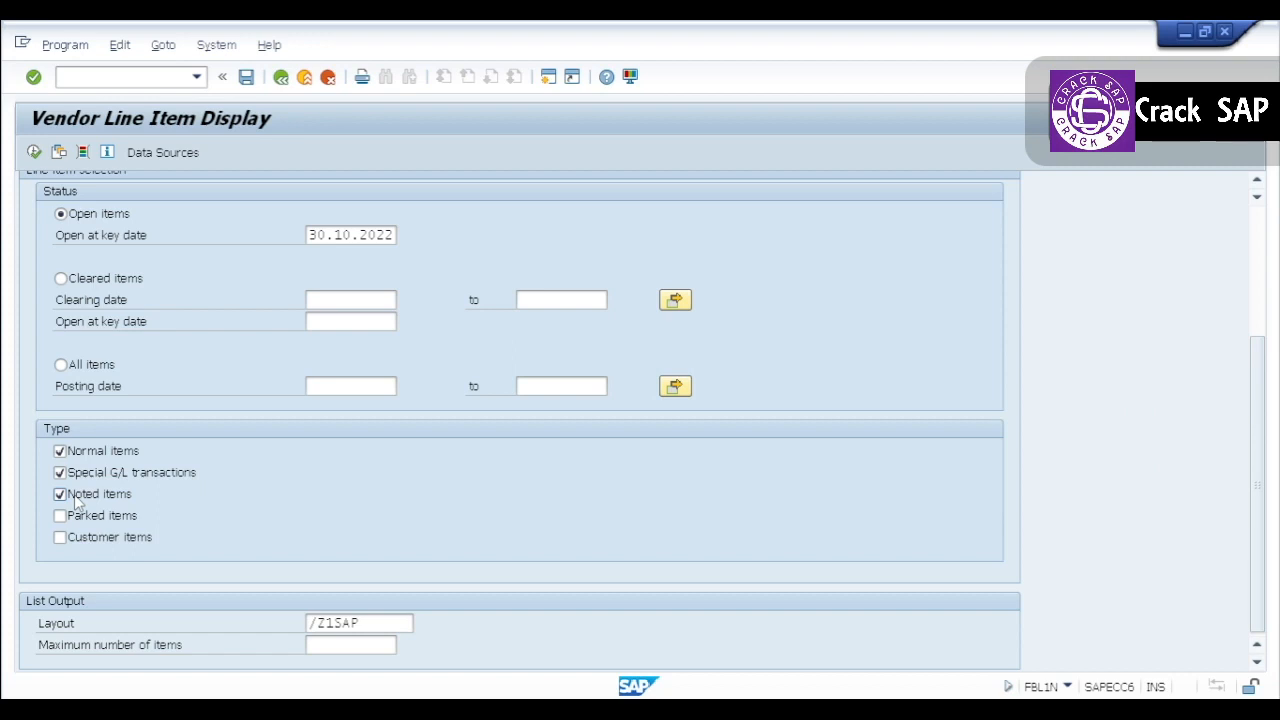
left_click(72, 452)
left_click(82, 477)
left_click(1257, 238)
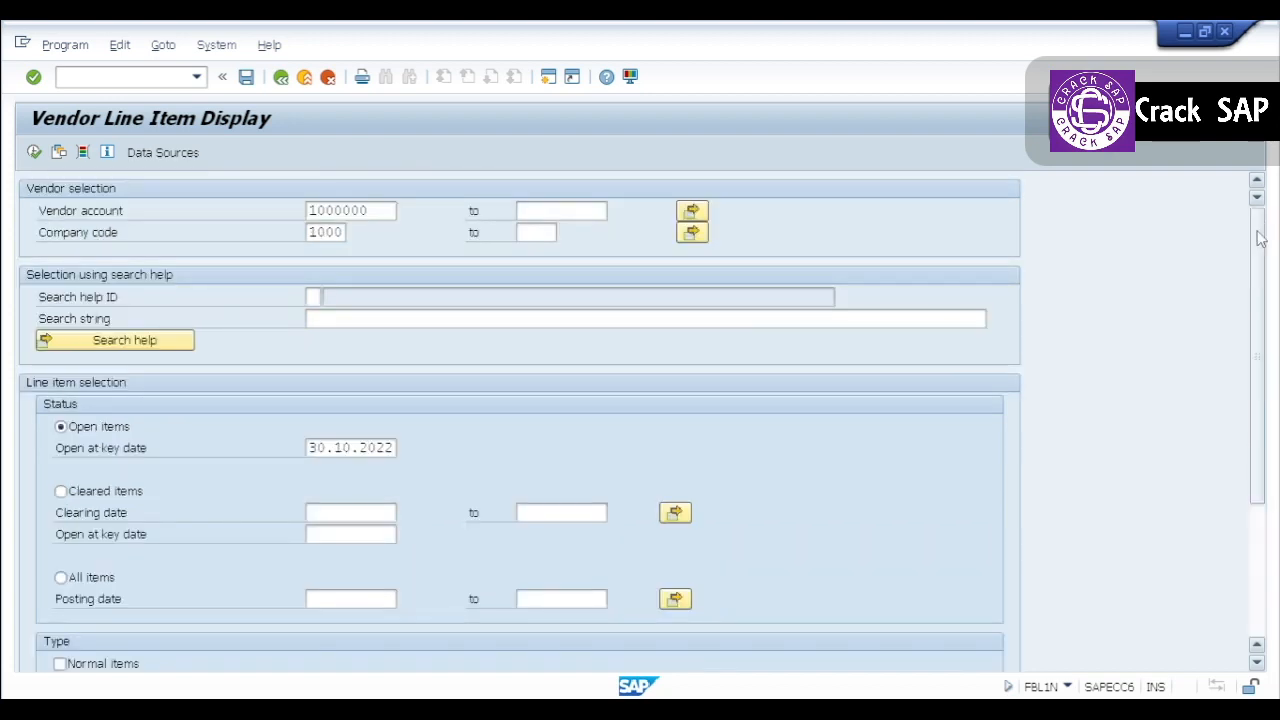
left_click(33, 152)
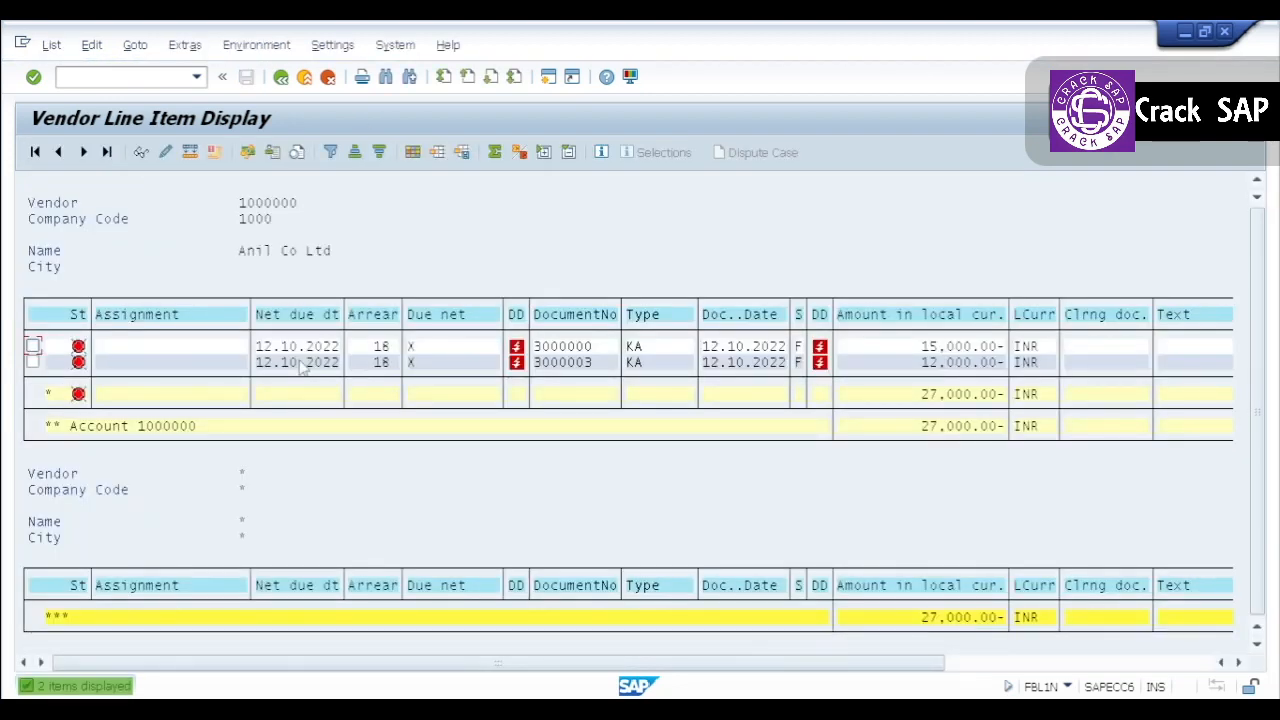
Open the 12,000.00 INR down payment request to check its amount and document number, and return to the list
double_click(922, 364)
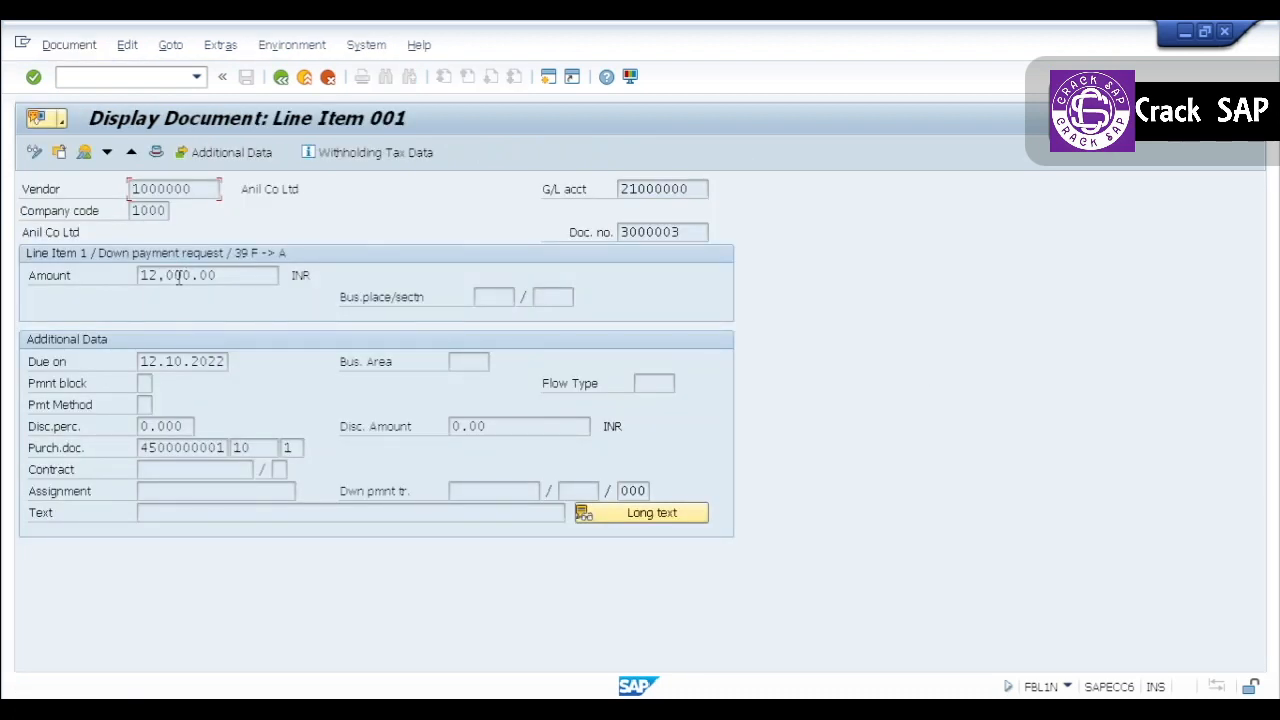
double_click(660, 232)
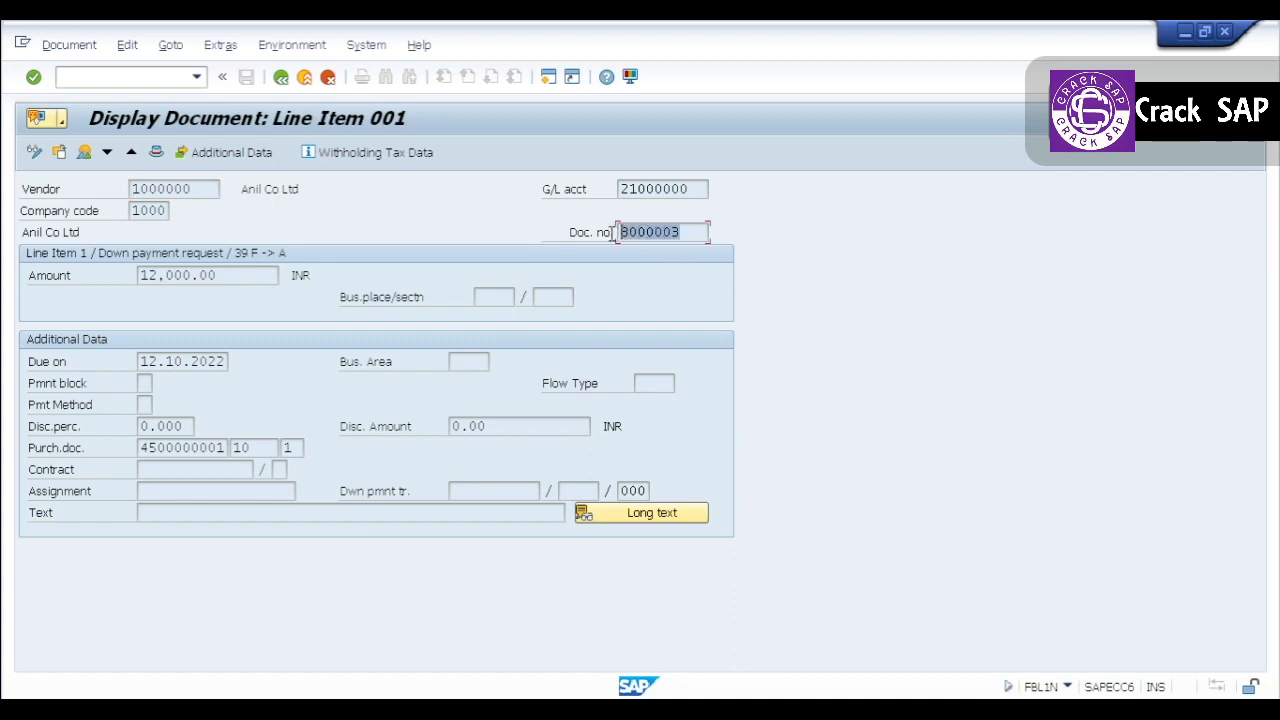
left_click(281, 78)
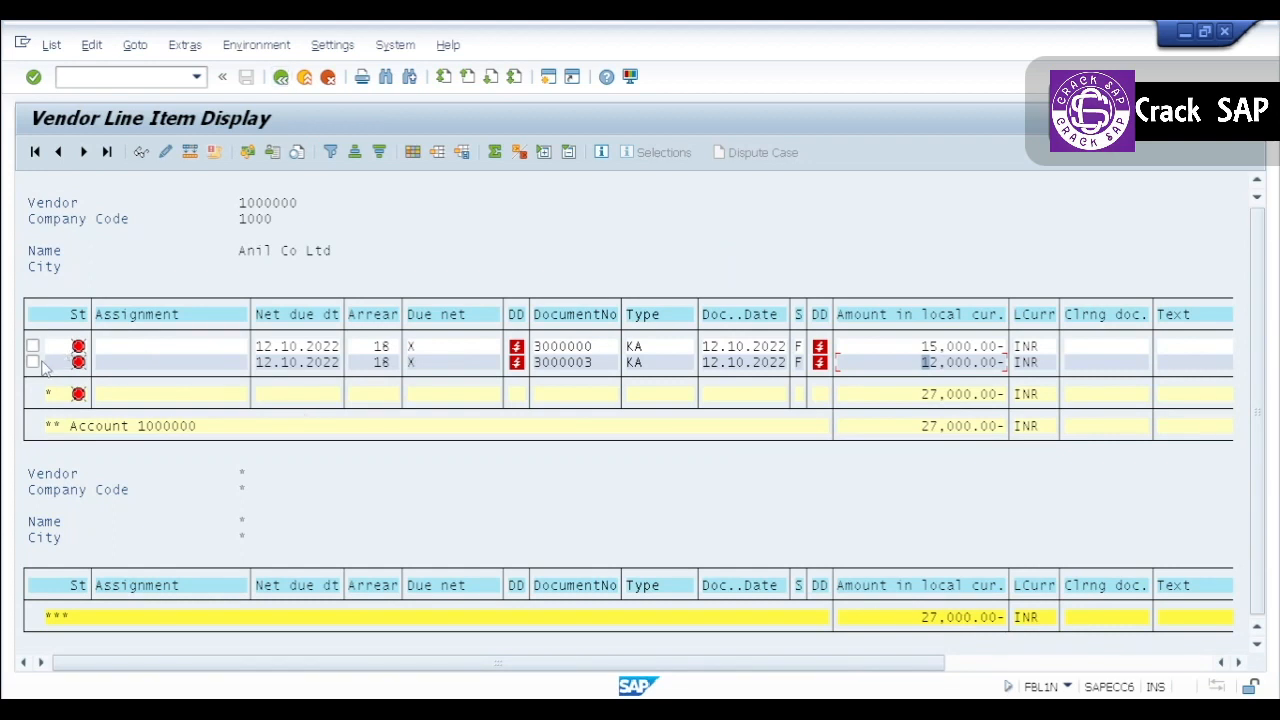
Mark the 12,000.00 INR line item, copy its document number and return to the selection screen
left_click(33, 362)
left_click(563, 364)
left_click(540, 366)
key("ctrl+y")
left_click_drag(534, 358, 596, 362)
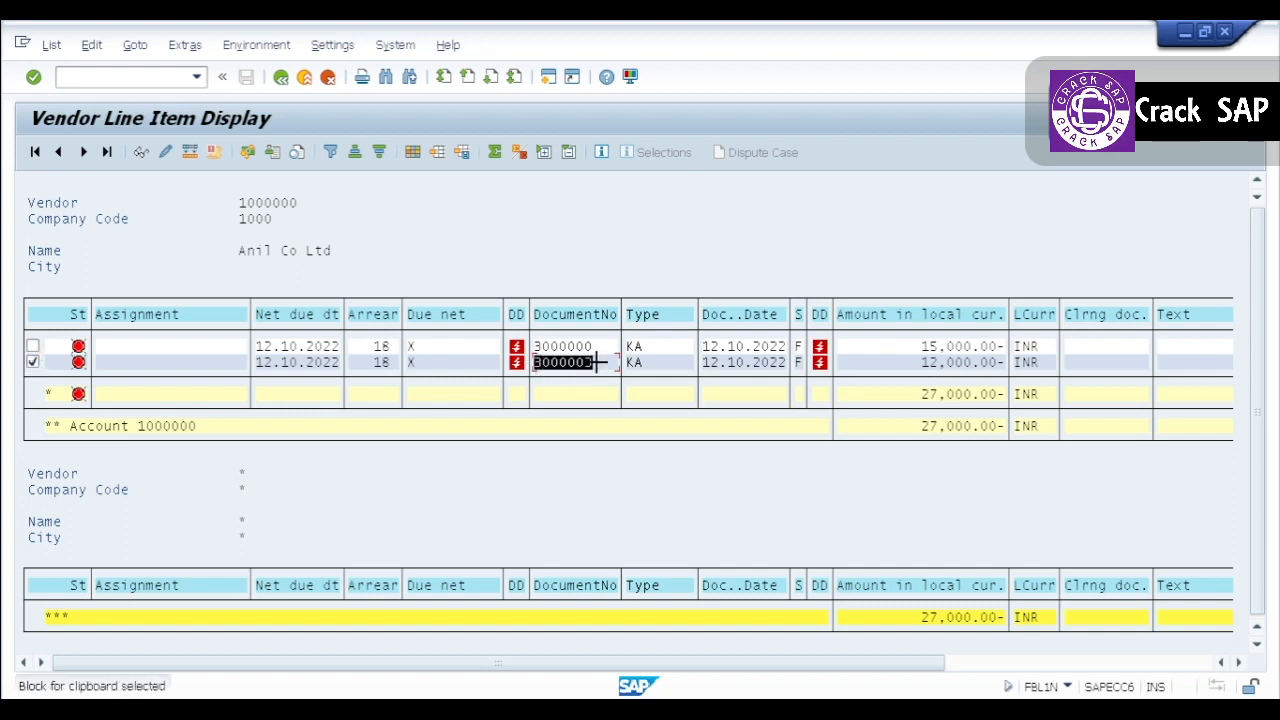
key("ctrl+c")
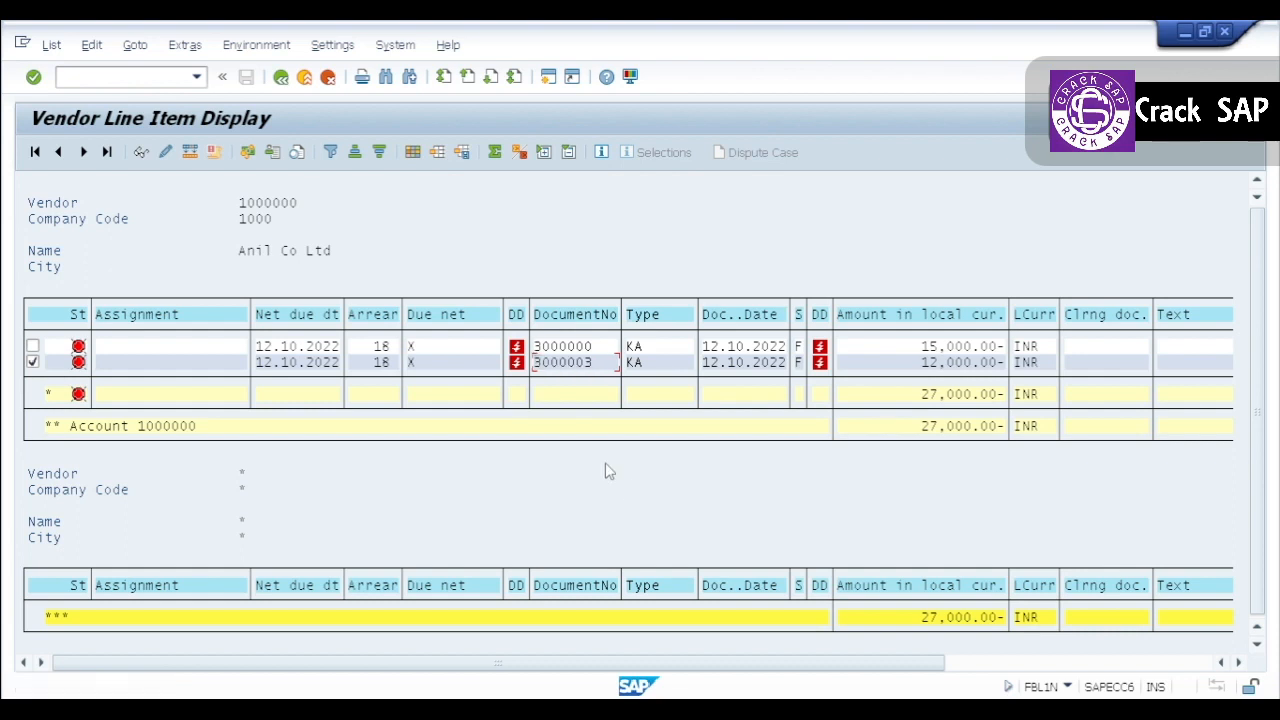
left_click(281, 80)
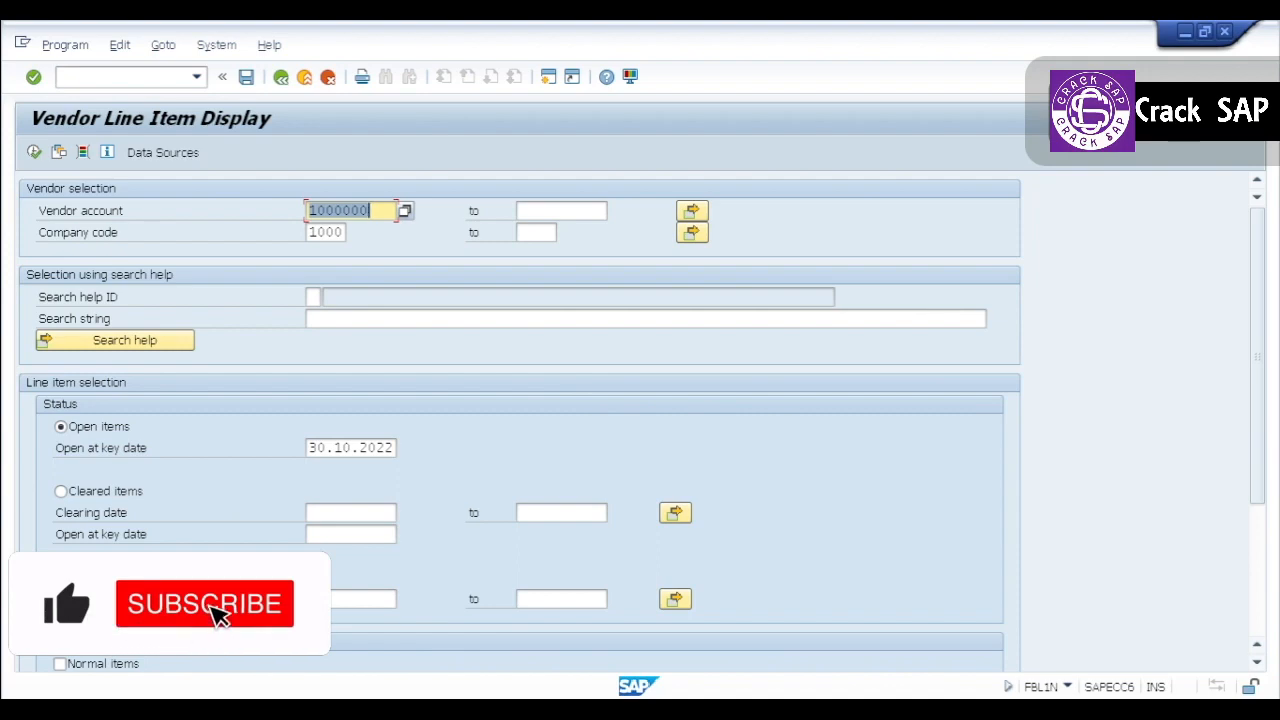
Start transaction FB08 in the SAP Easy Access session and enter the copied document number for reversal
mouse_move(640, 698)
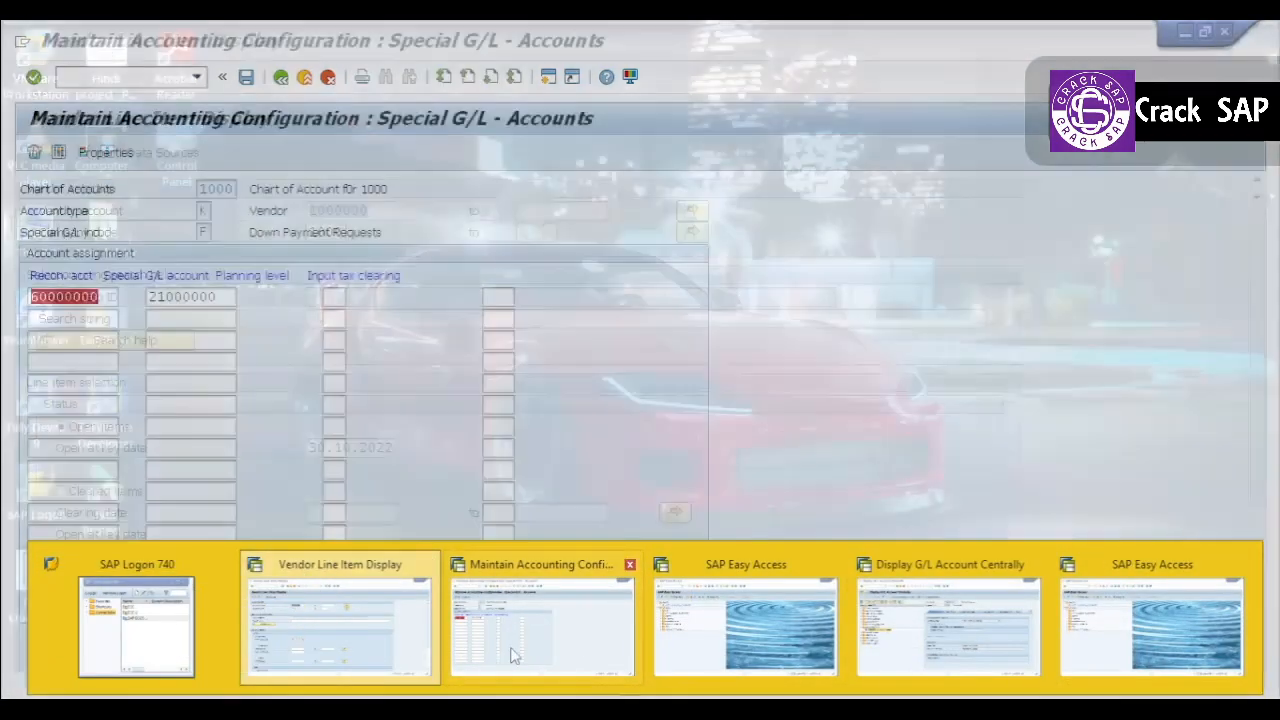
left_click(790, 612)
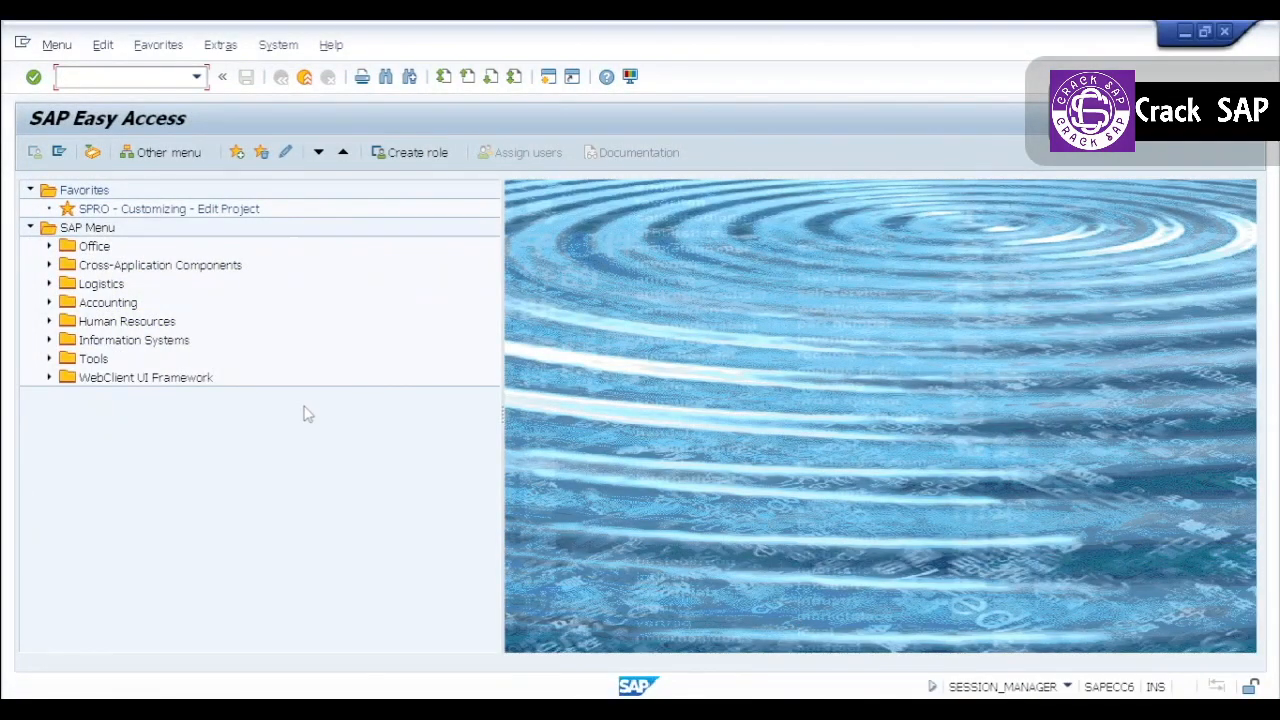
type("fb08")
key("Return")
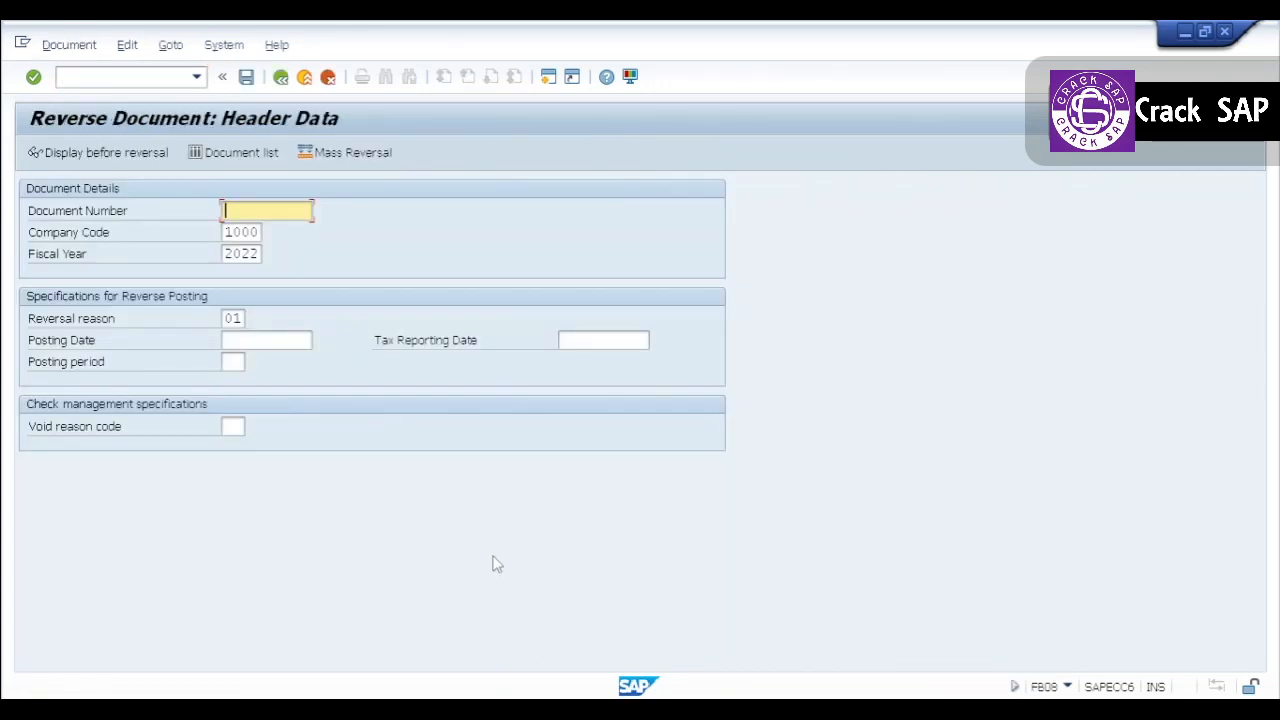
type("3000003")
Choose reversal reason 01 (Reversal in current period), post the reversal and exit to SAP Easy Access
left_click(240, 318)
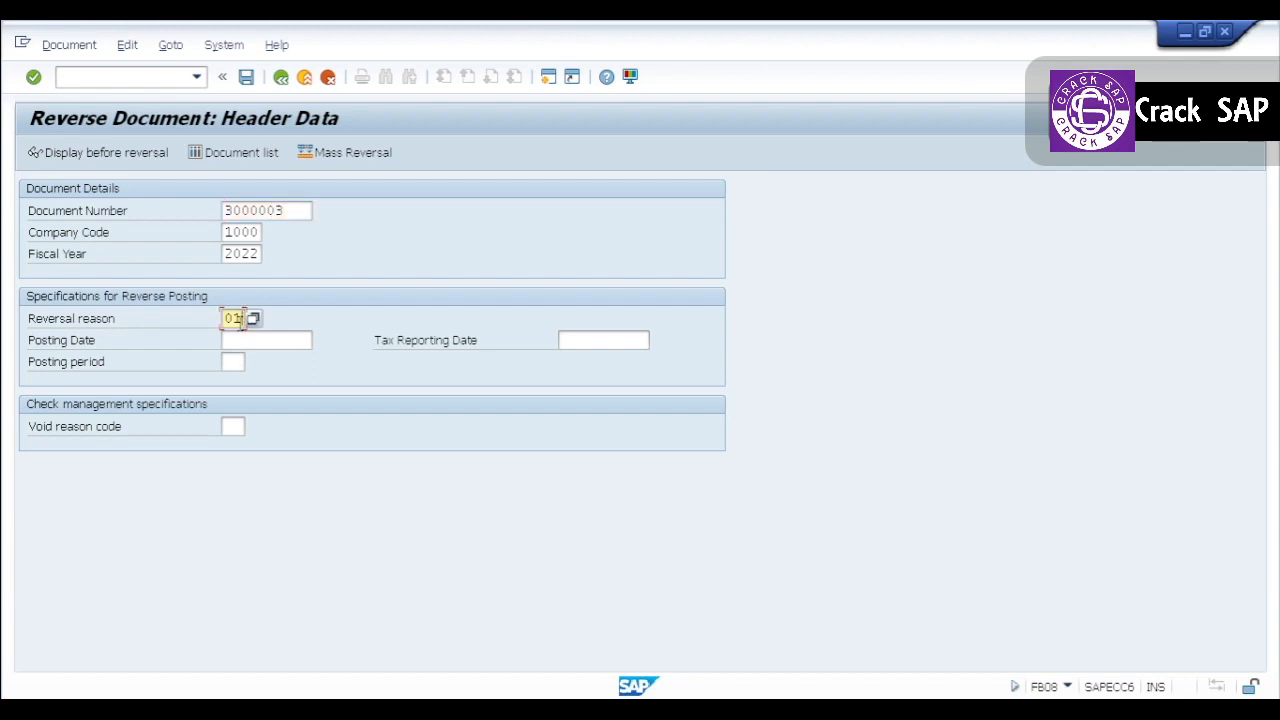
left_click(255, 320)
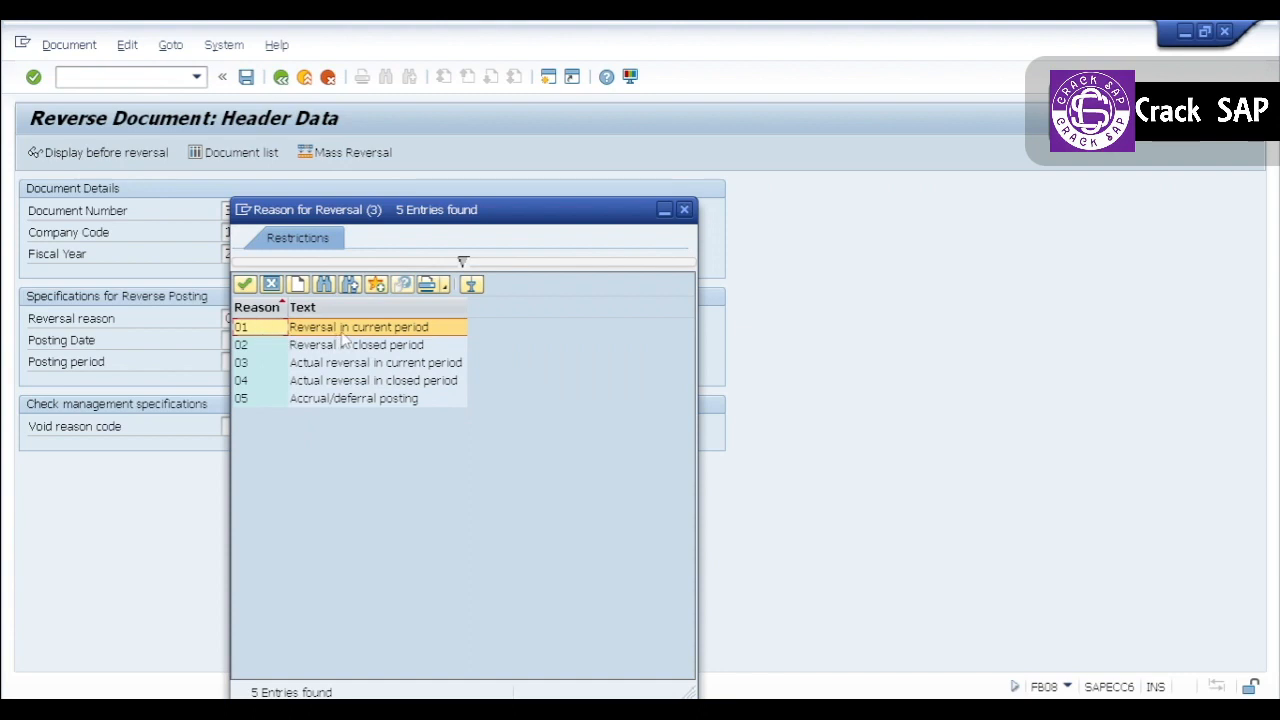
double_click(241, 328)
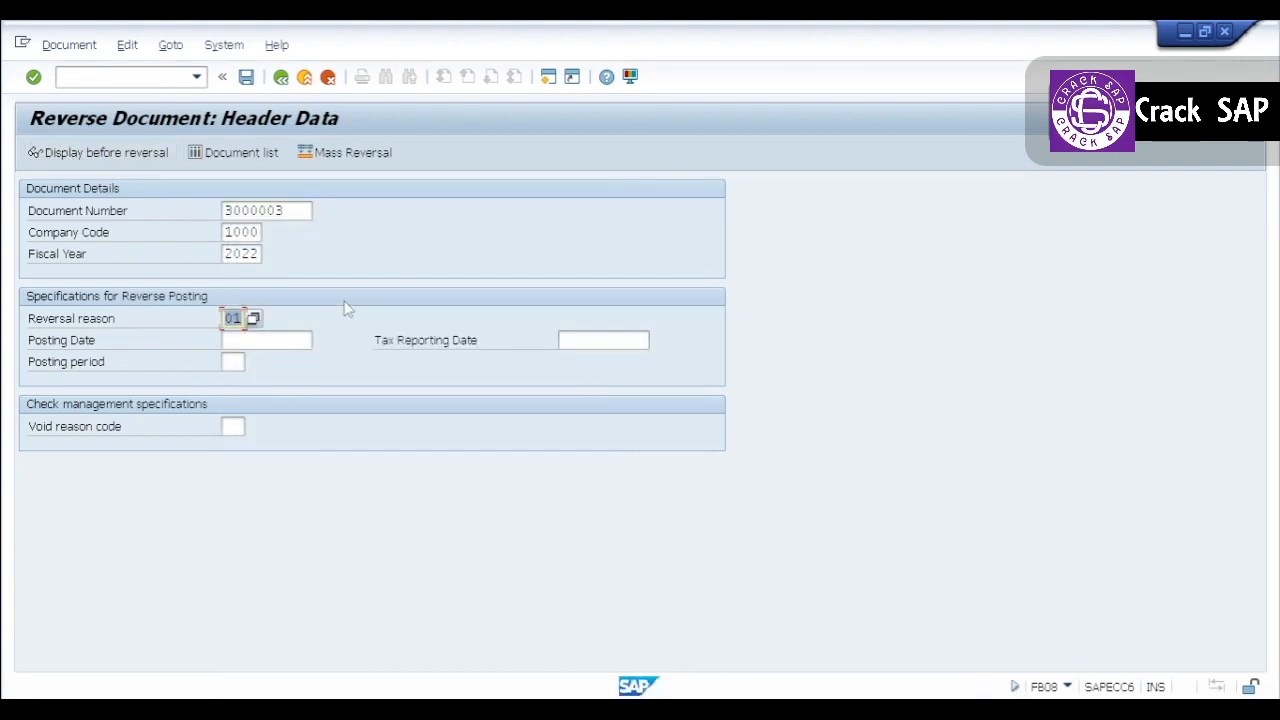
left_click(246, 78)
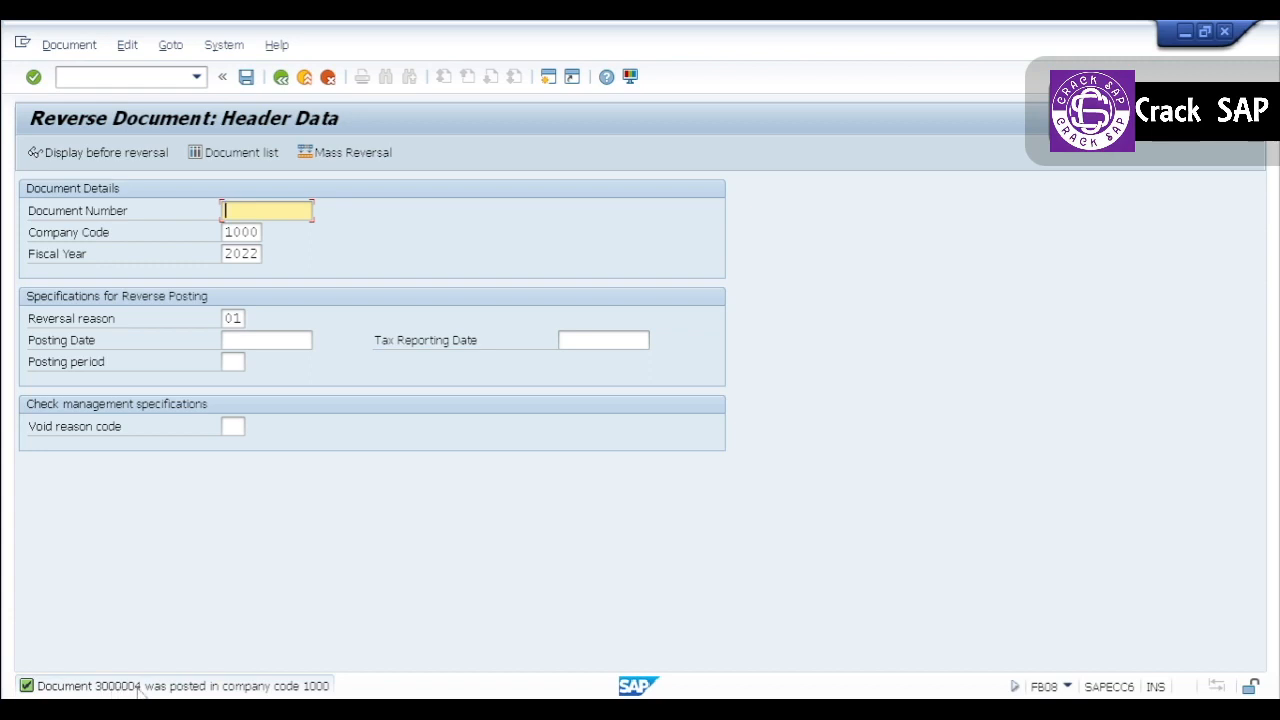
left_click(304, 78)
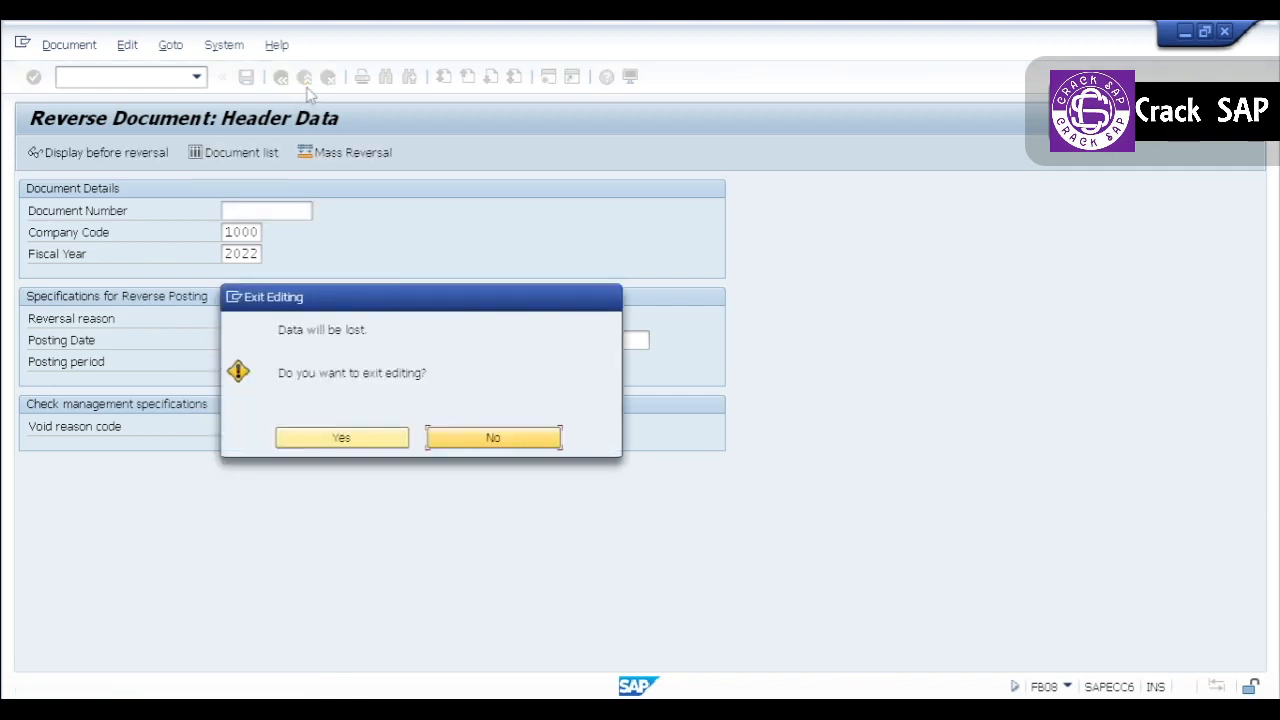
left_click(372, 446)
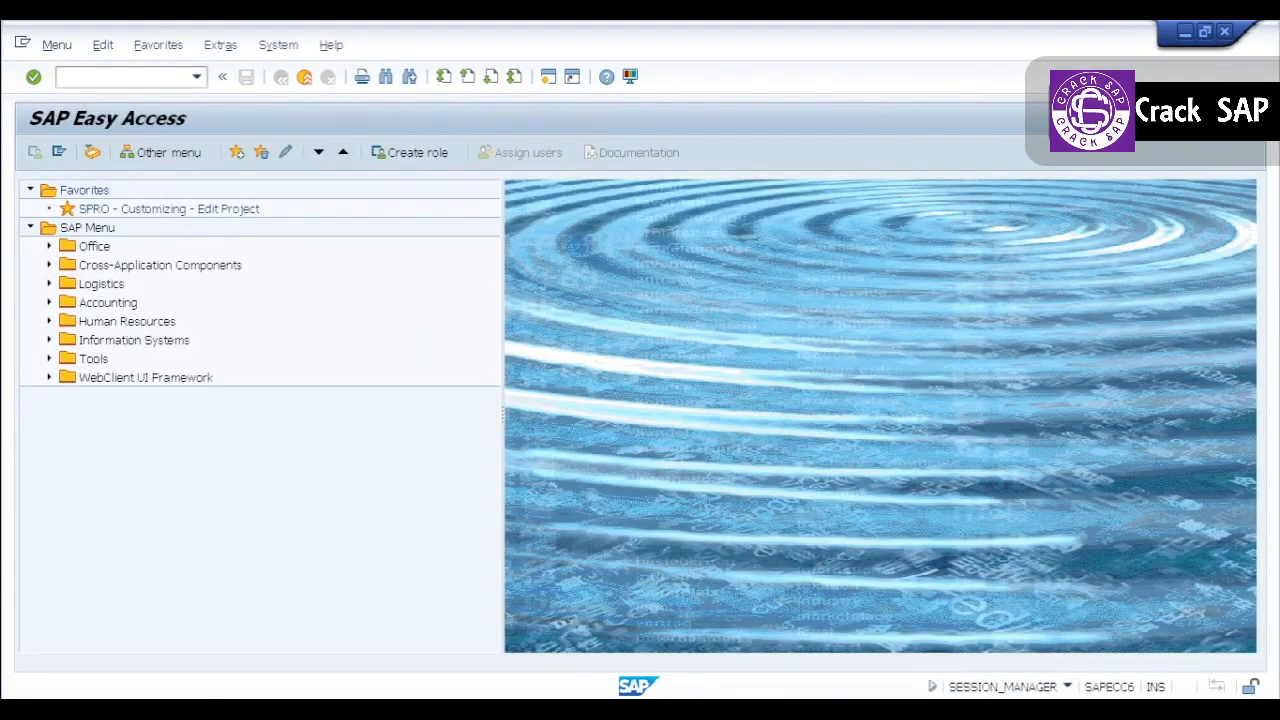
Rerun the vendor's open noted items list in the Vendor Line Item Display session to check the reversal
left_click(790, 710)
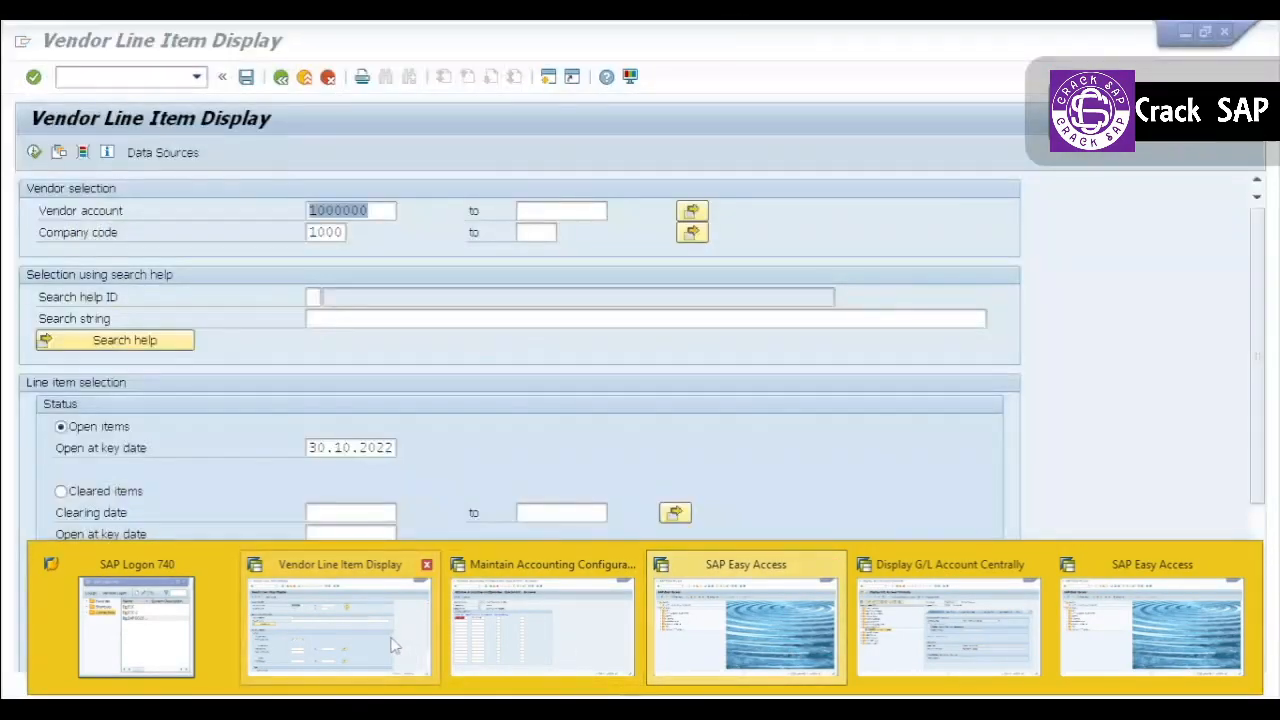
left_click(389, 636)
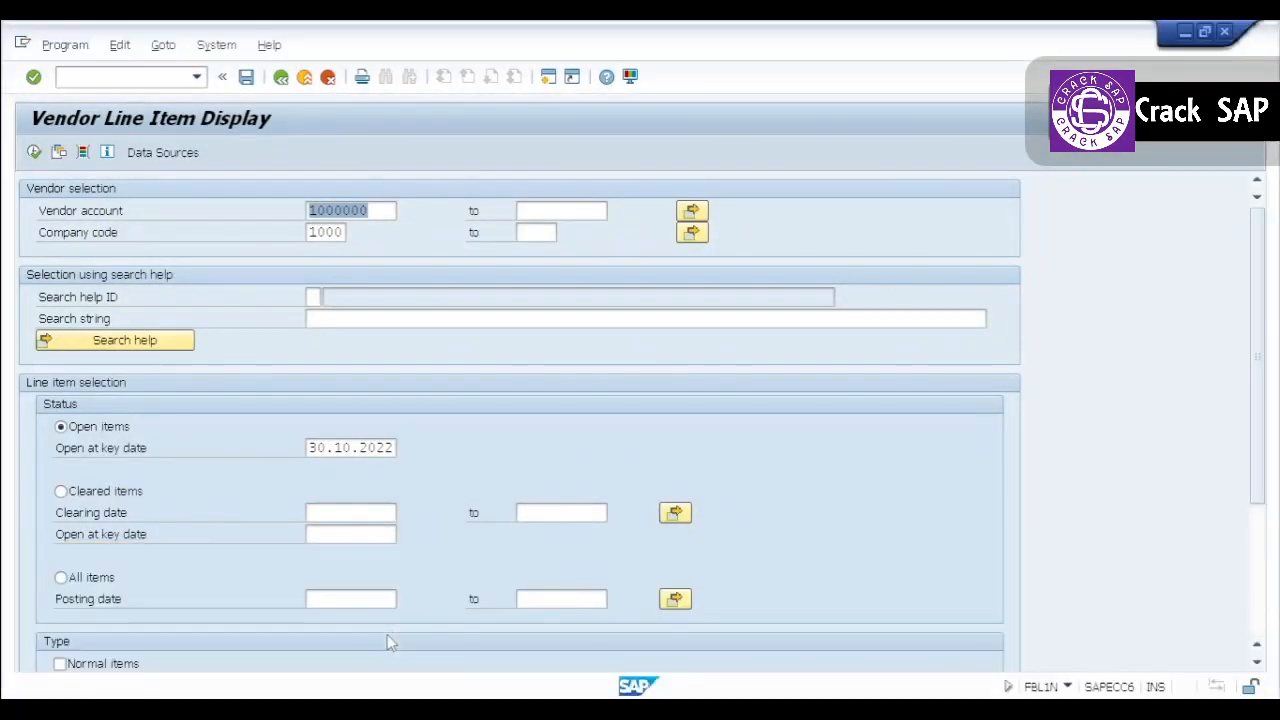
left_click(33, 152)
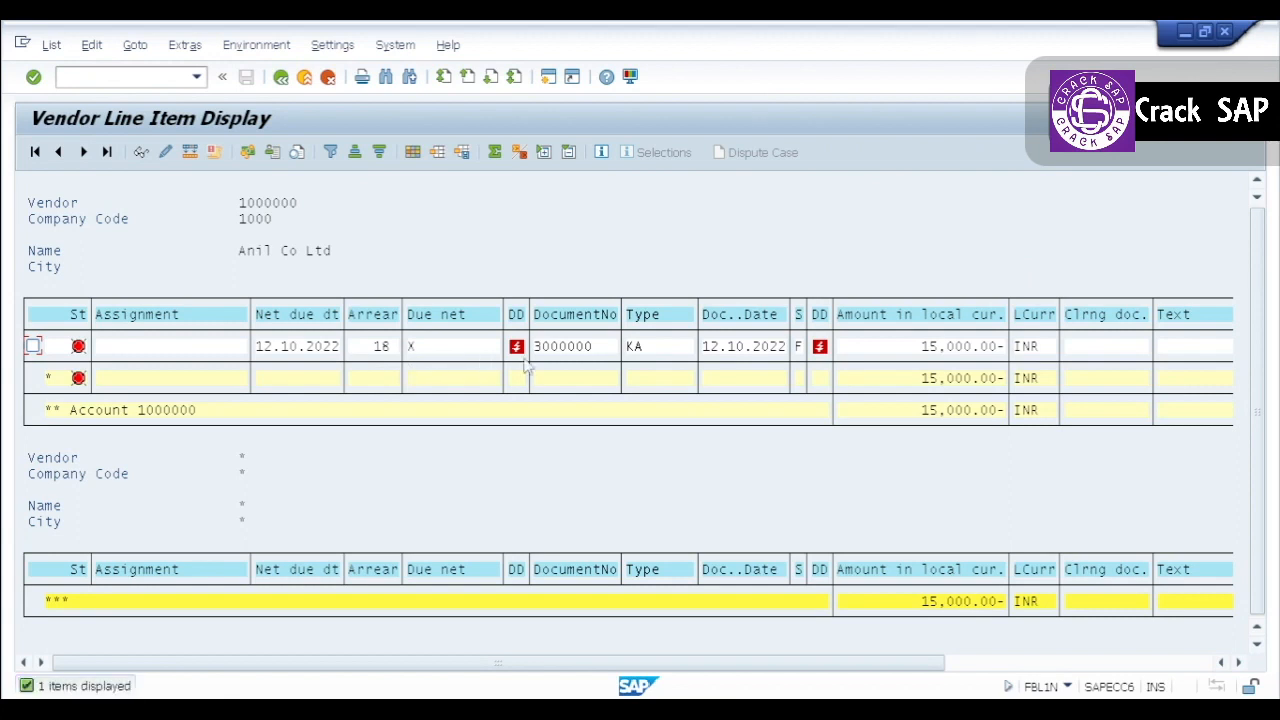